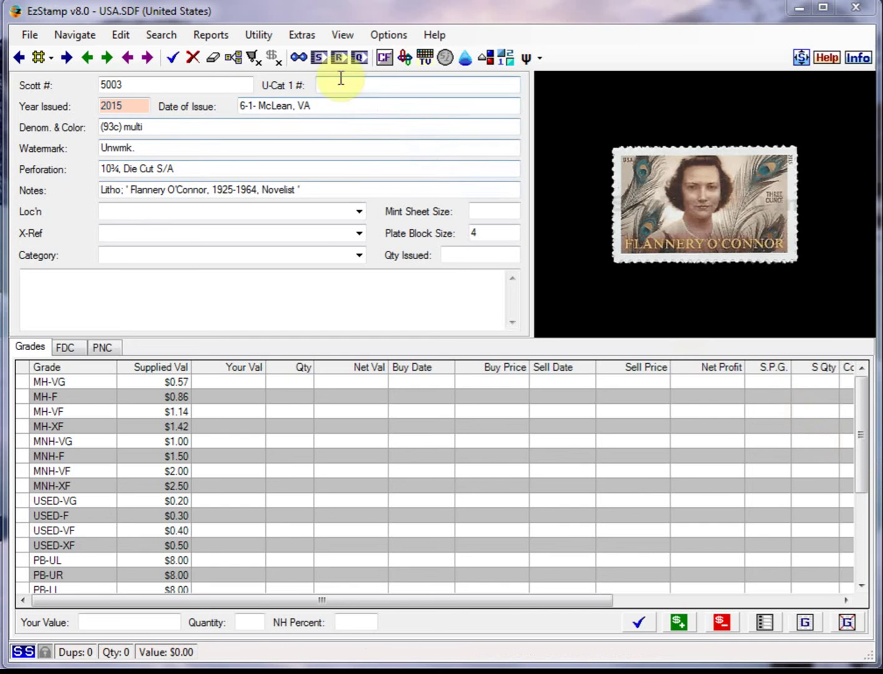
Run a Line Item Report that lists the four inventoried stamps.
click(211, 34)
click(218, 38)
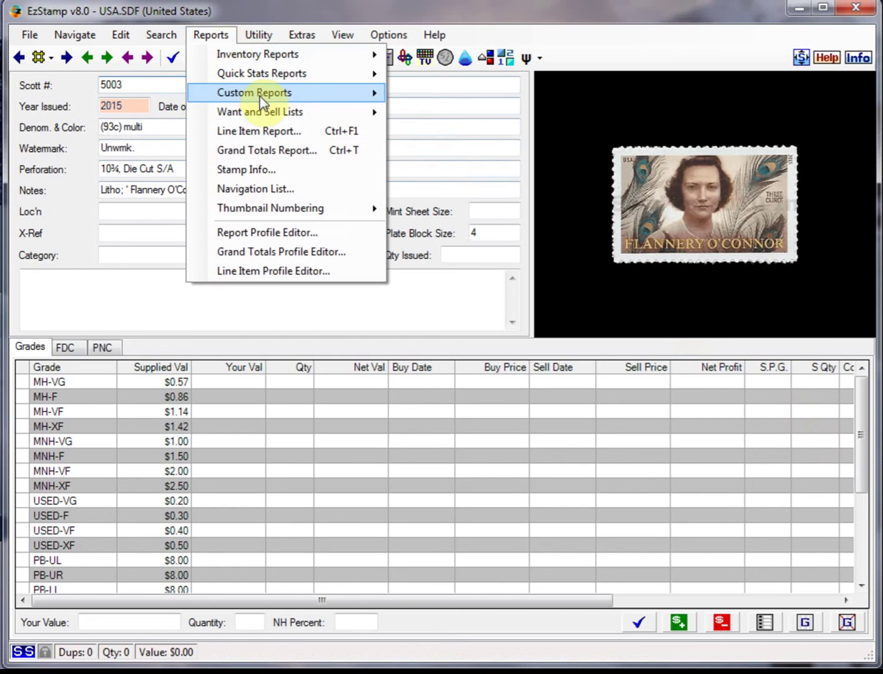
click(283, 128)
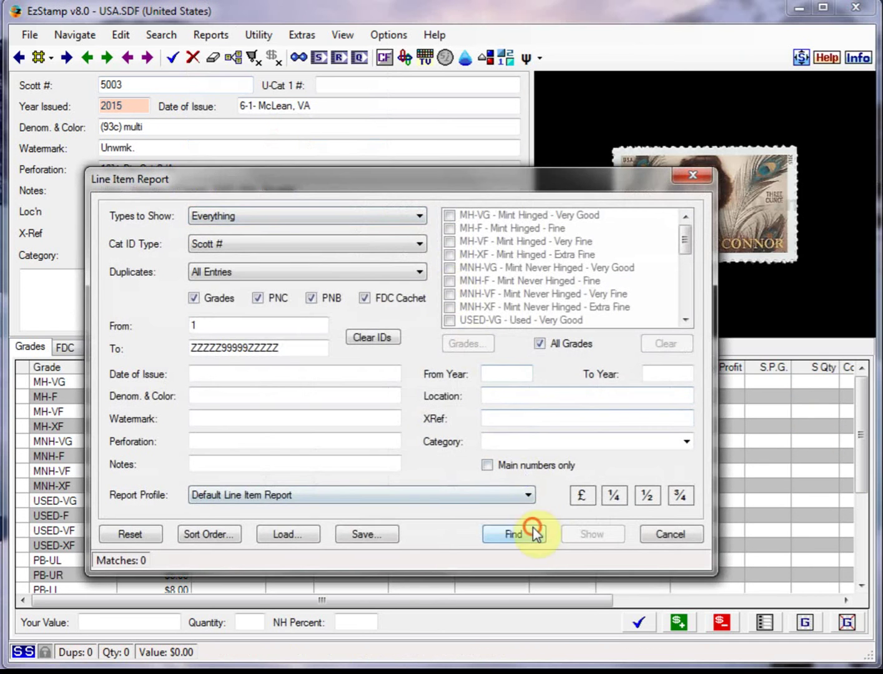
click(528, 530)
click(579, 533)
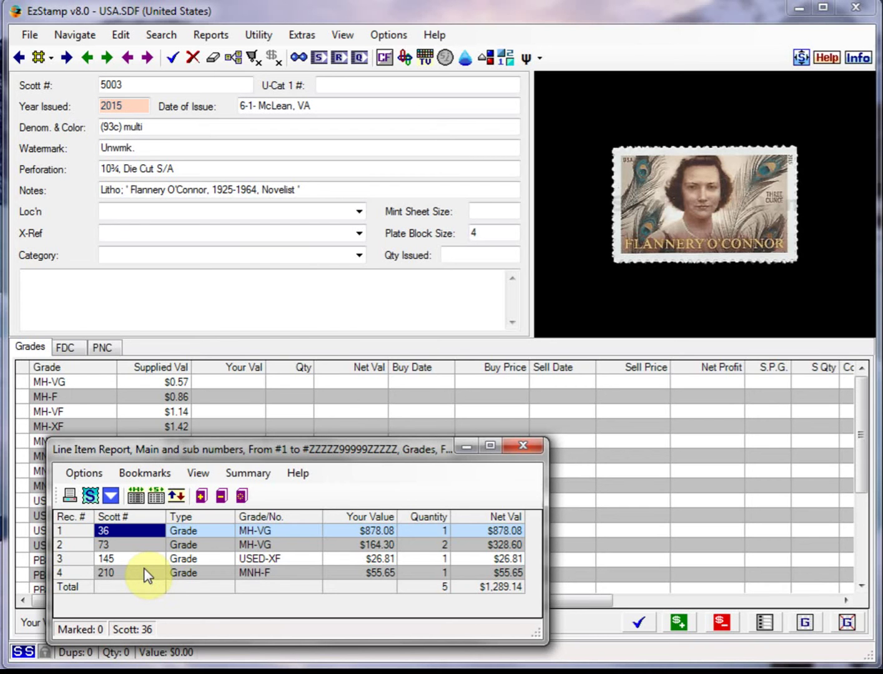
Load the Scott 145 record from the report, then close the report window.
click(110, 548)
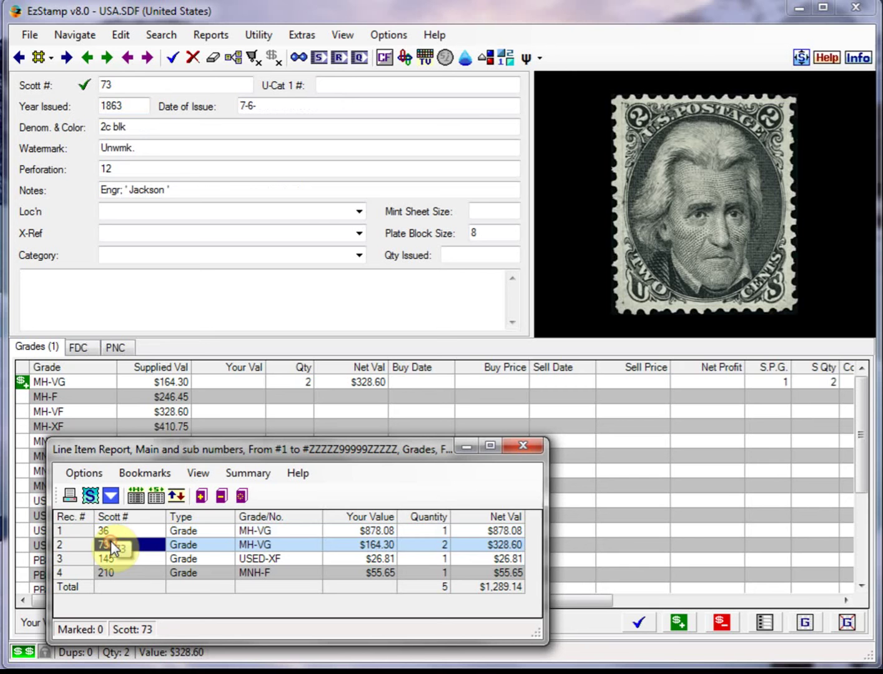
click(127, 559)
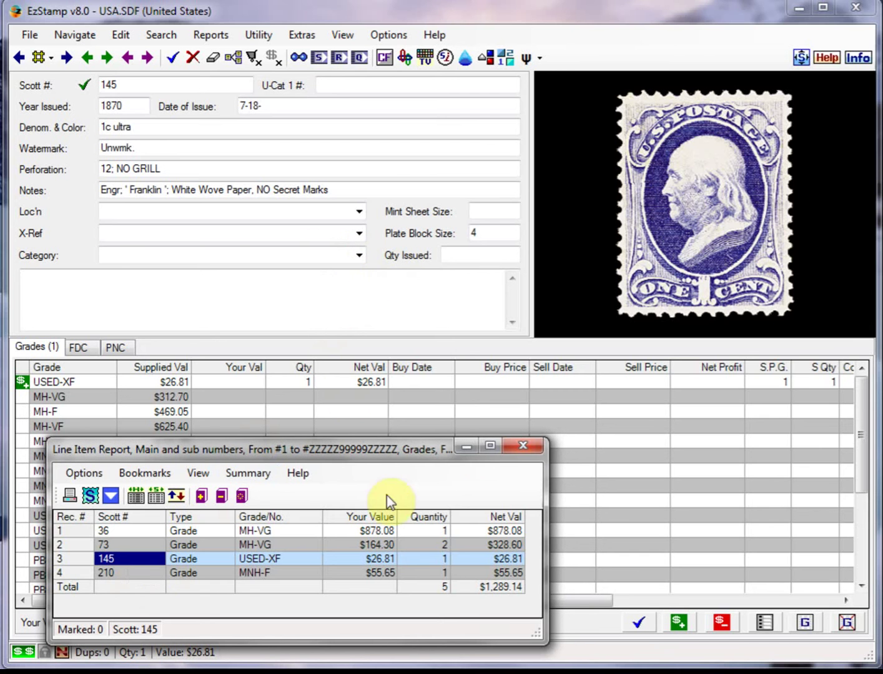
click(526, 450)
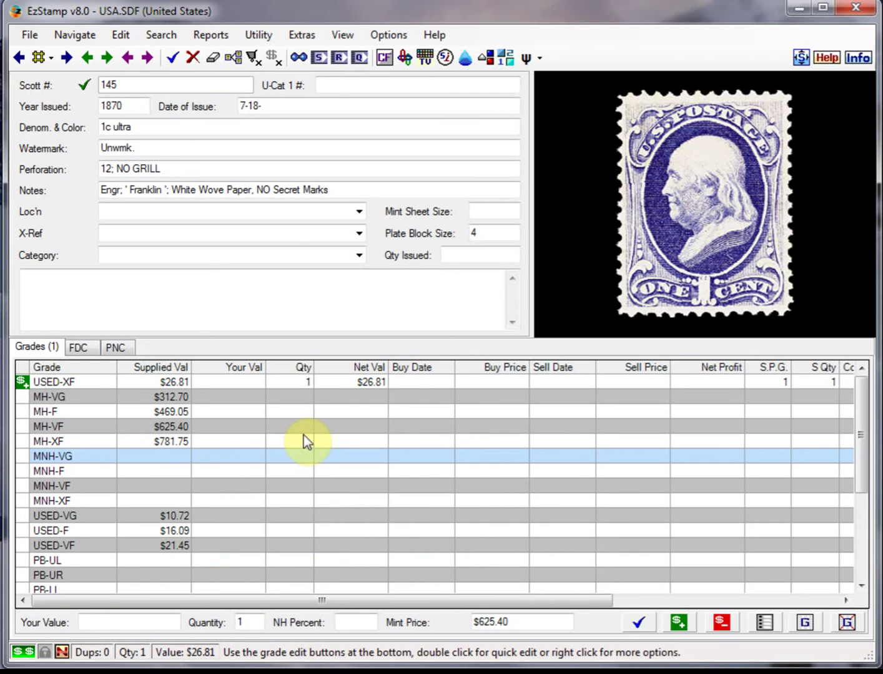
Regenerate the four-stamp Line Item Report and assign its records to the Stamp List.
click(218, 39)
click(270, 134)
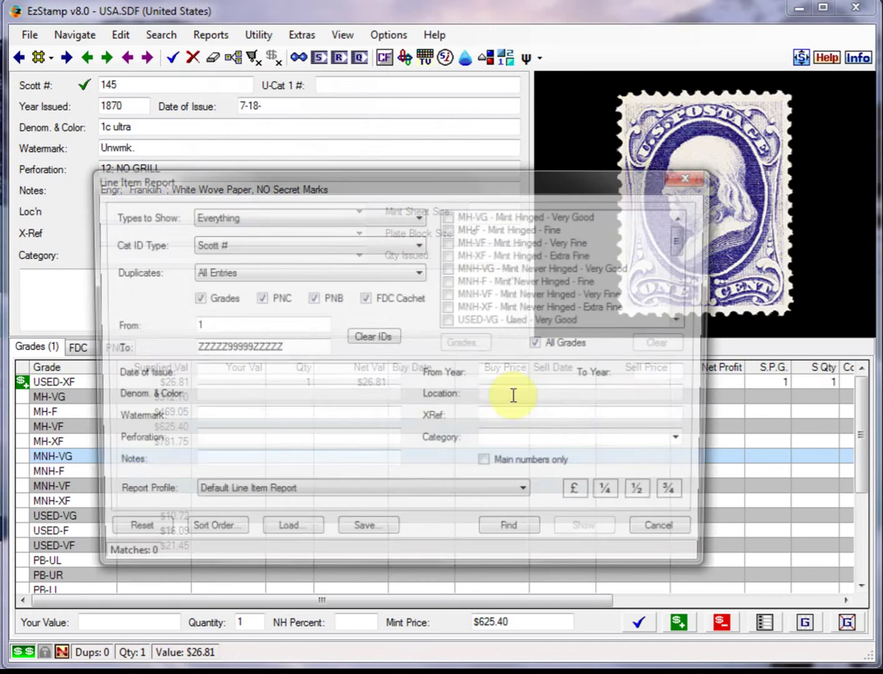
click(515, 532)
click(581, 538)
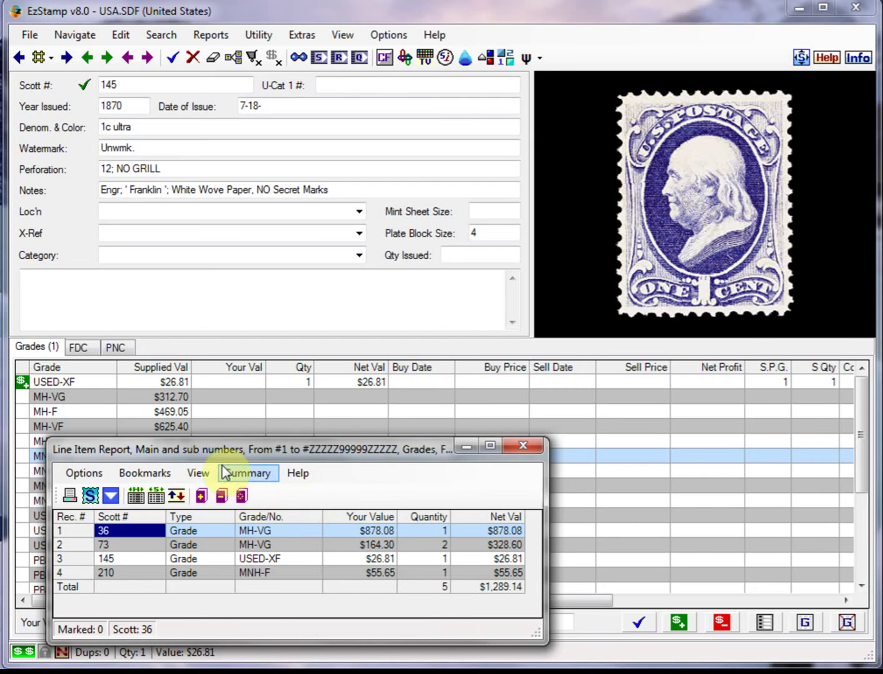
click(87, 472)
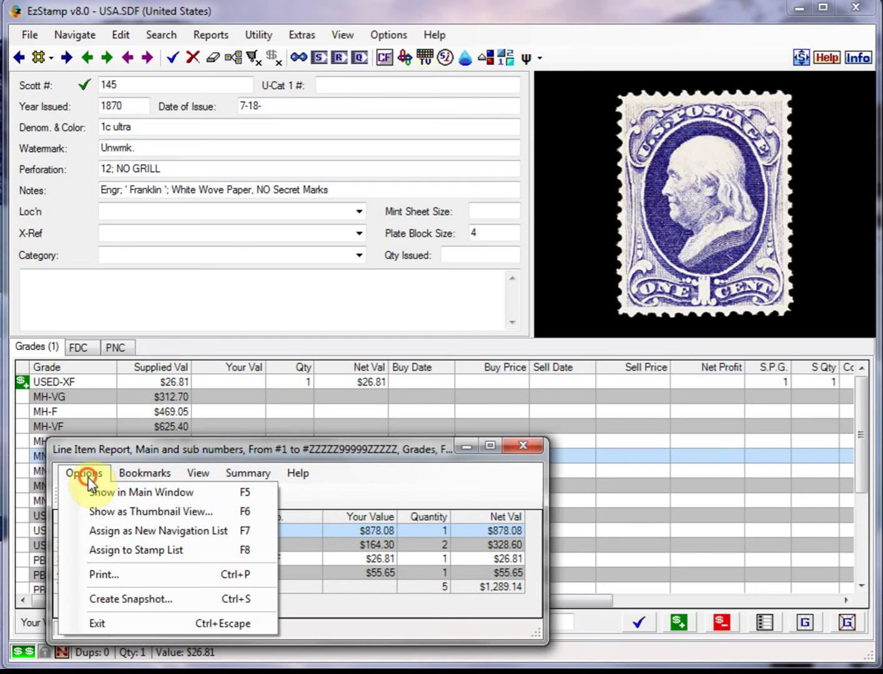
click(154, 554)
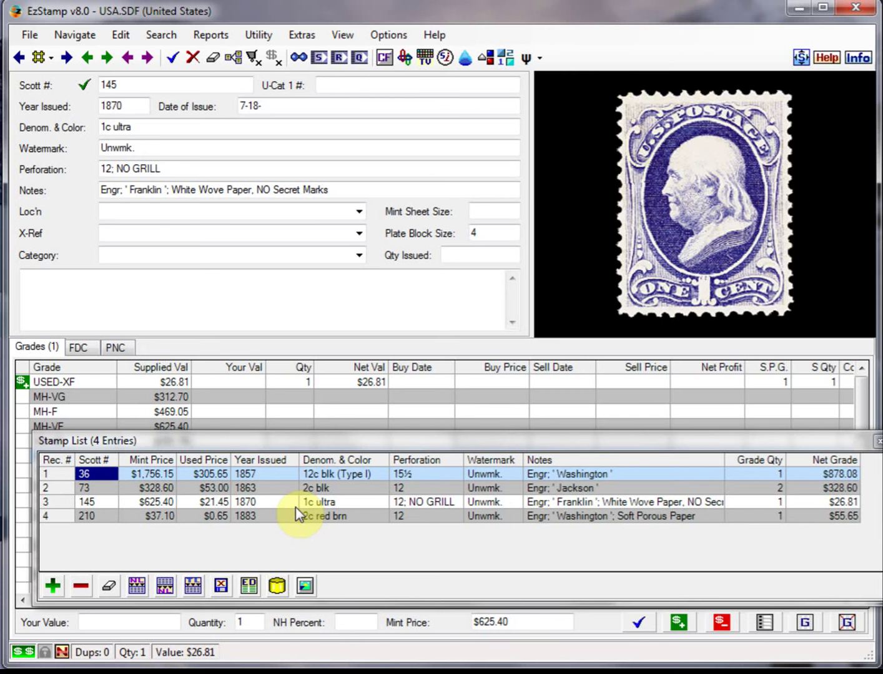
Dock the Stamp List panel across the lower area over the Grades grid.
click(349, 456)
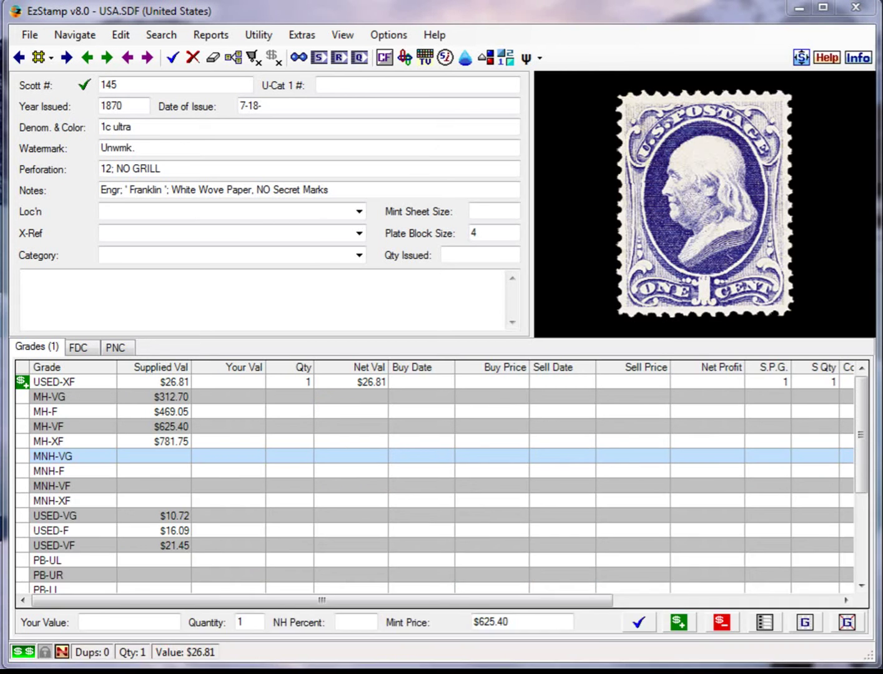
drag(350, 456, 330, 440)
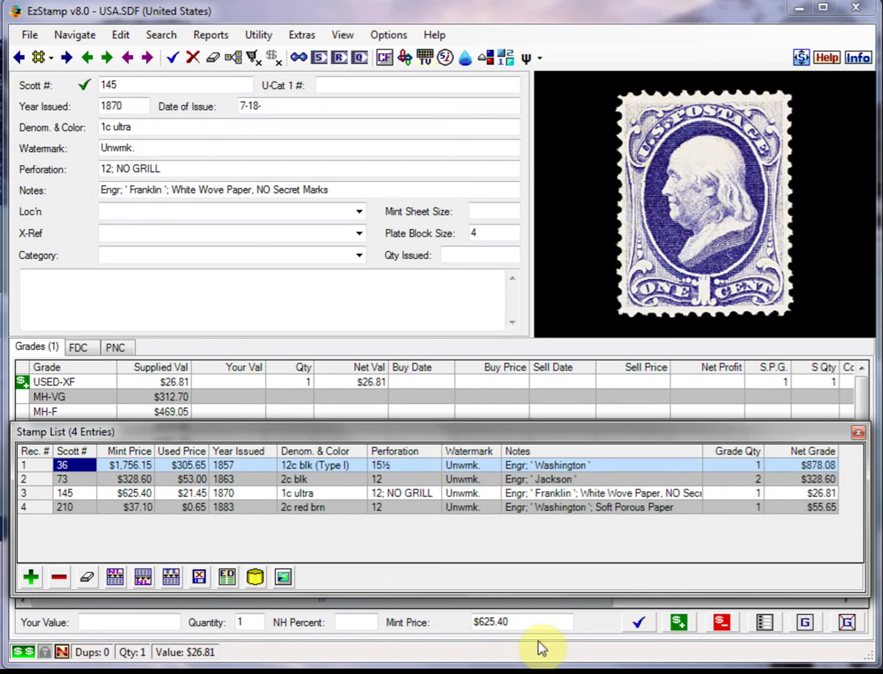
In the field editor, remove Net Grade and Grade Qty, then re-add Grade Qty followed by Net Grade.
click(228, 576)
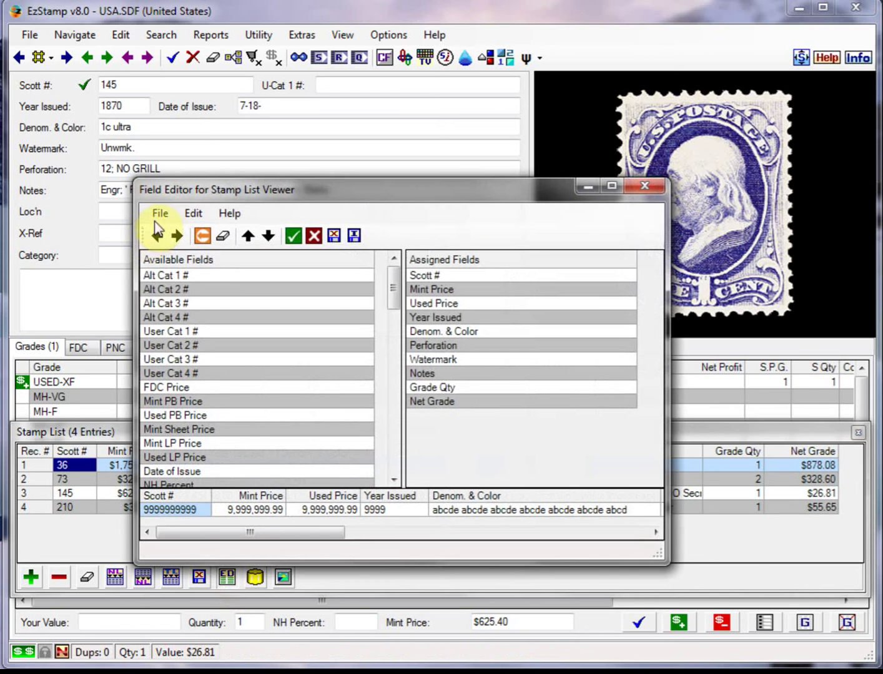
double_click(444, 401)
double_click(447, 387)
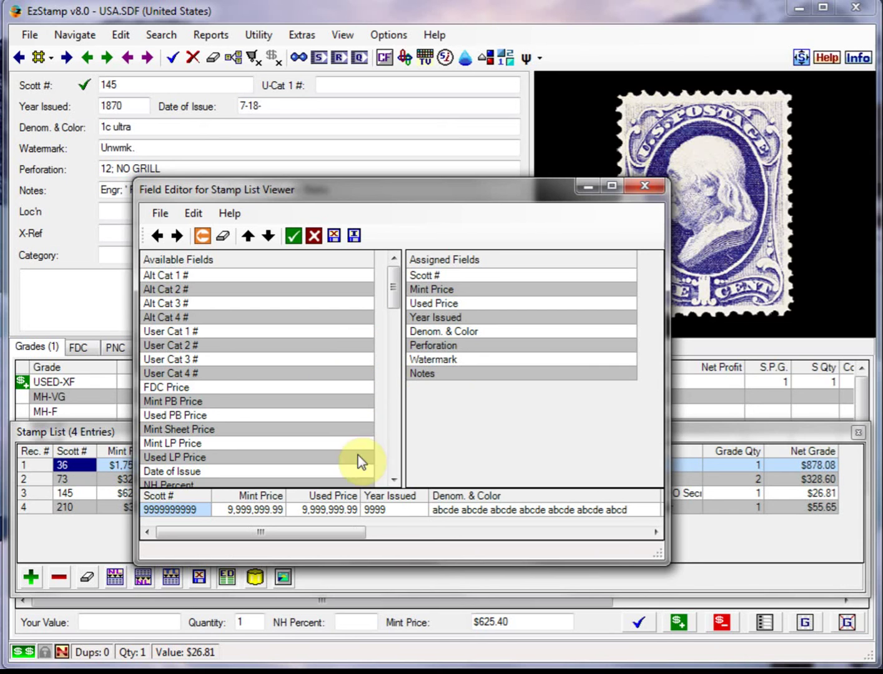
click(390, 464)
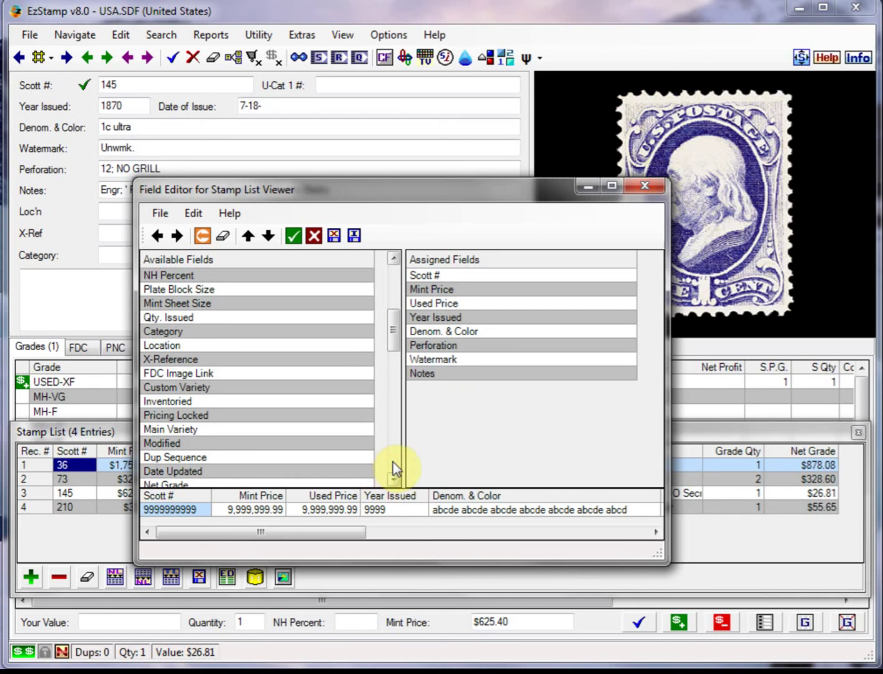
click(392, 462)
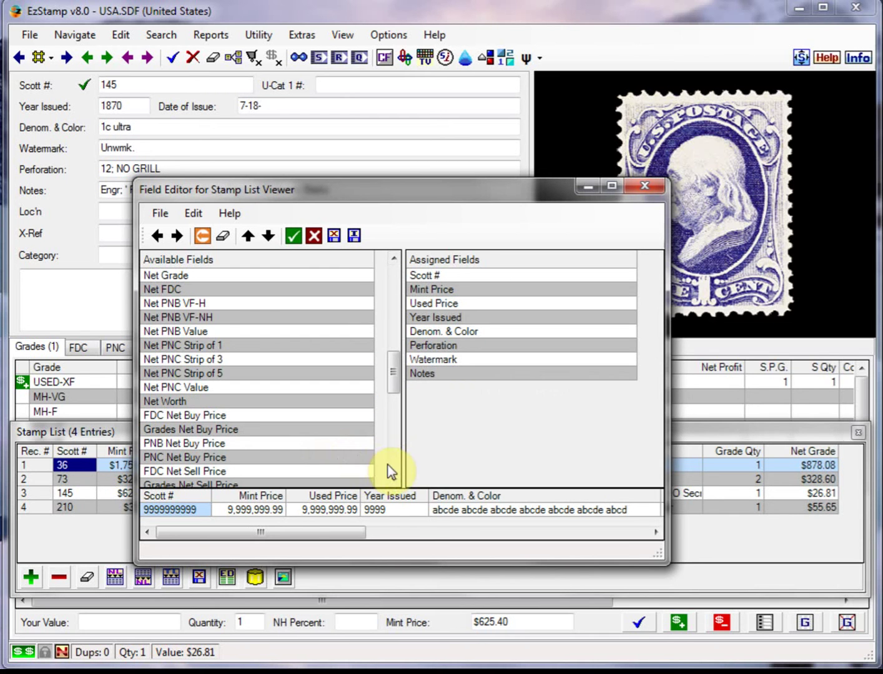
click(399, 464)
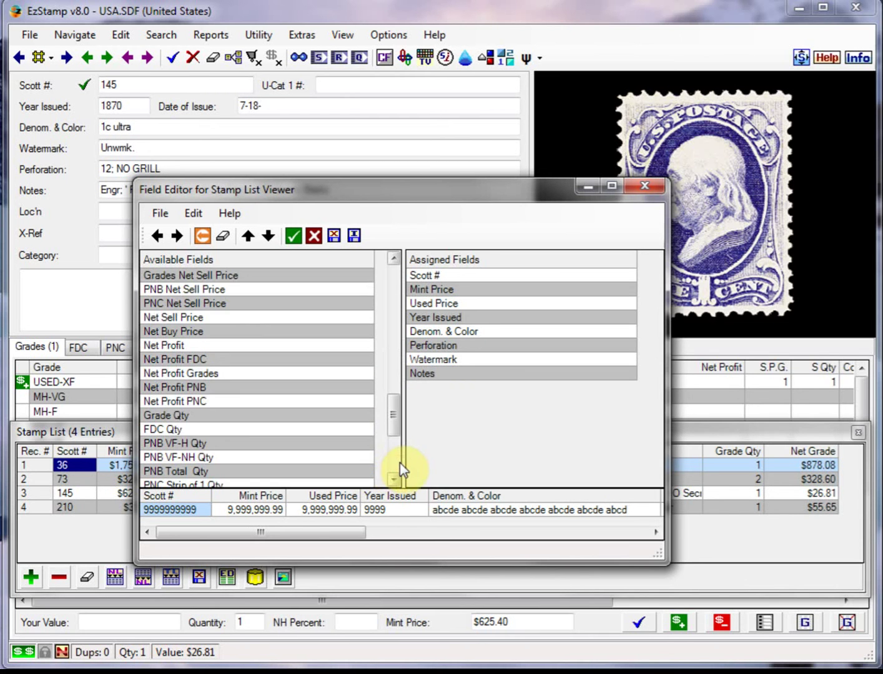
double_click(170, 416)
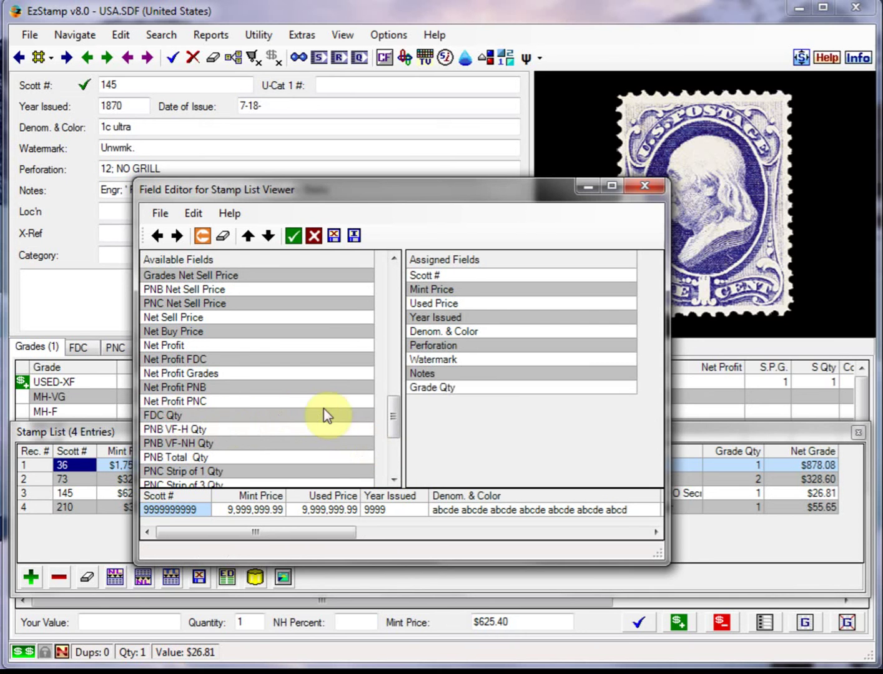
click(395, 372)
double_click(185, 278)
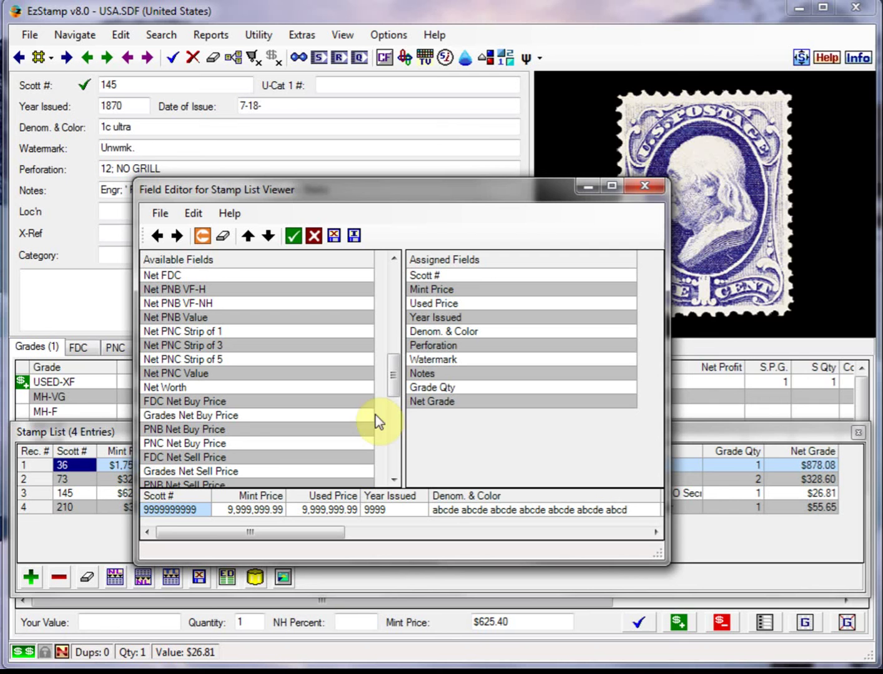
click(443, 402)
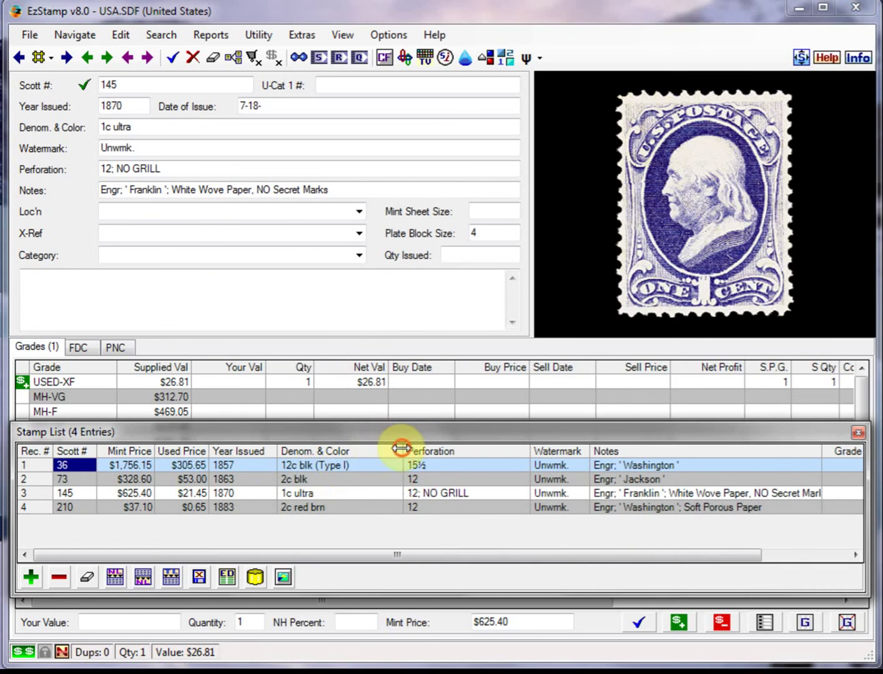
Narrow the Denom. & Color, Watermark and Perforation columns so Grade Qty and Net Grade fit.
drag(401, 449, 363, 449)
drag(488, 449, 431, 452)
drag(722, 450, 631, 461)
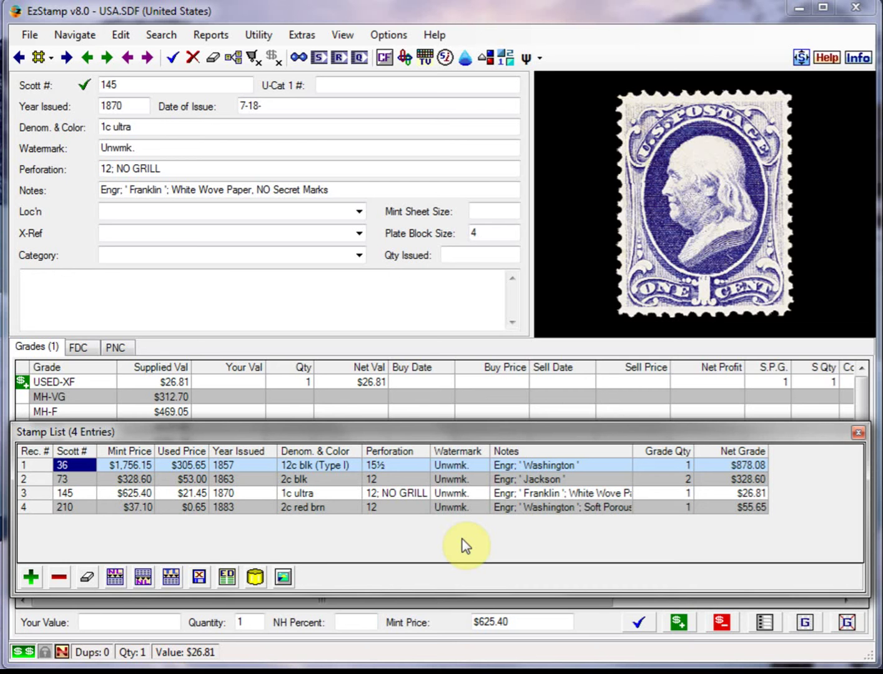
Load Scott 73 and select its MH-F grade, enlarging the grades grid.
click(81, 479)
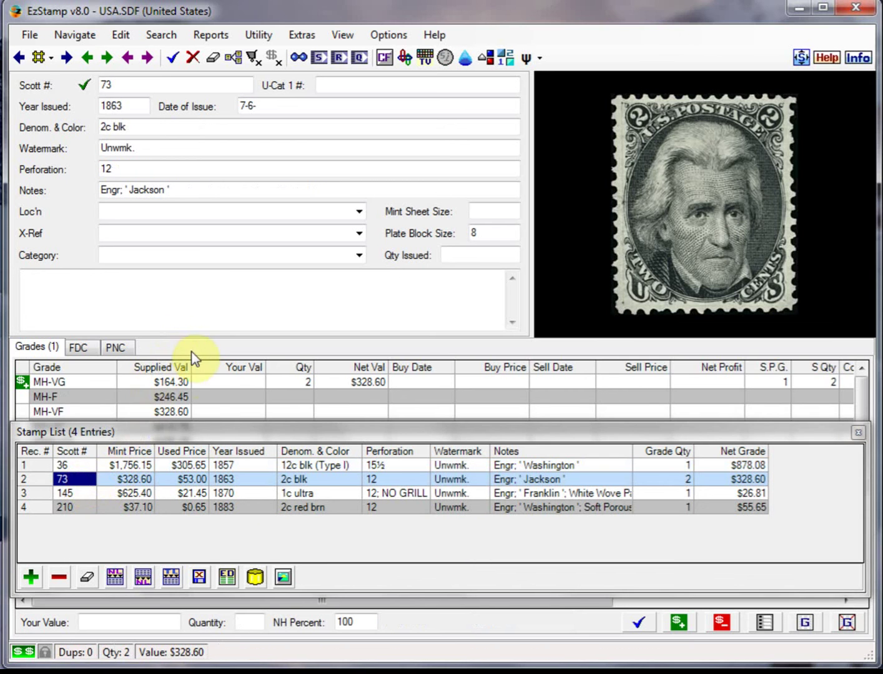
click(196, 386)
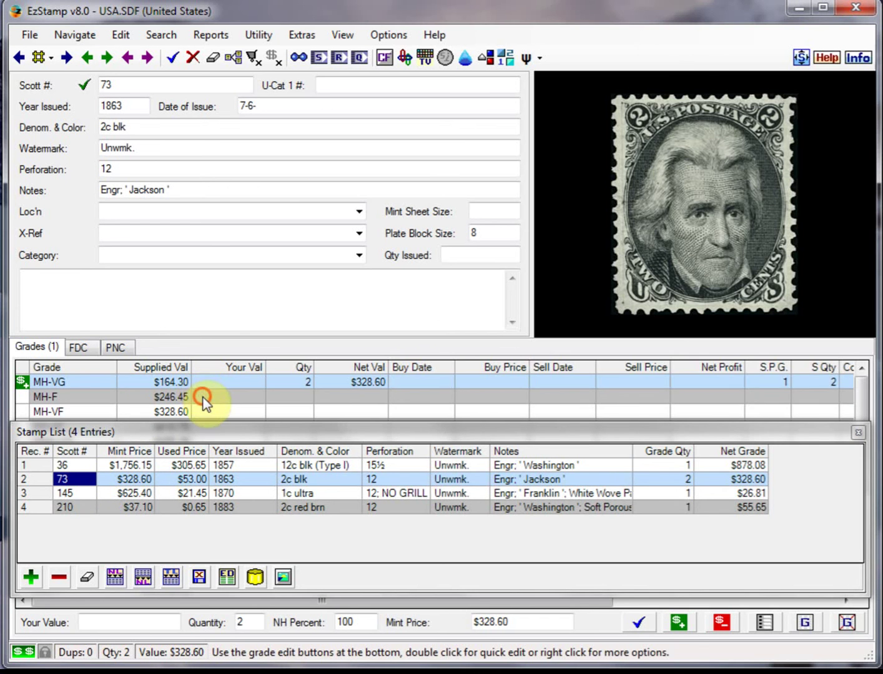
click(203, 397)
drag(213, 423, 221, 479)
click(179, 395)
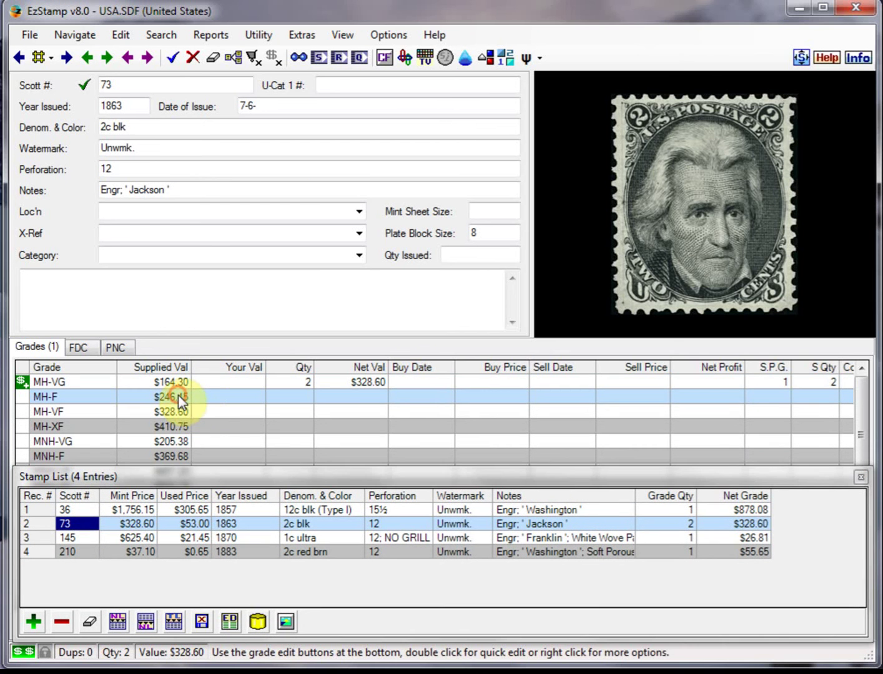
Set the MH-F grade to quantity 2 stored at 'book2 page2' and save.
right_click(217, 398)
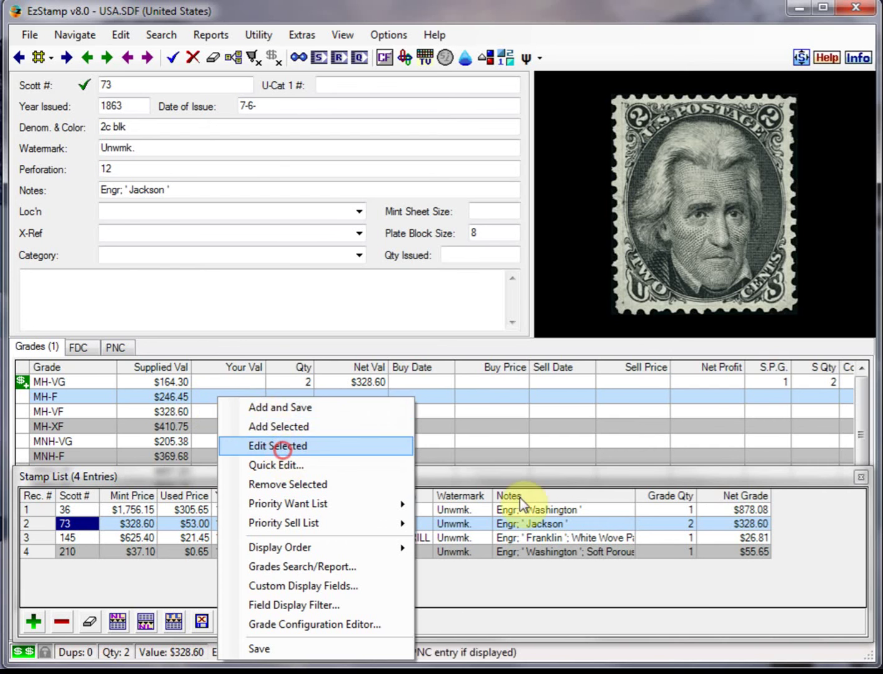
click(282, 447)
click(482, 327)
text(2)
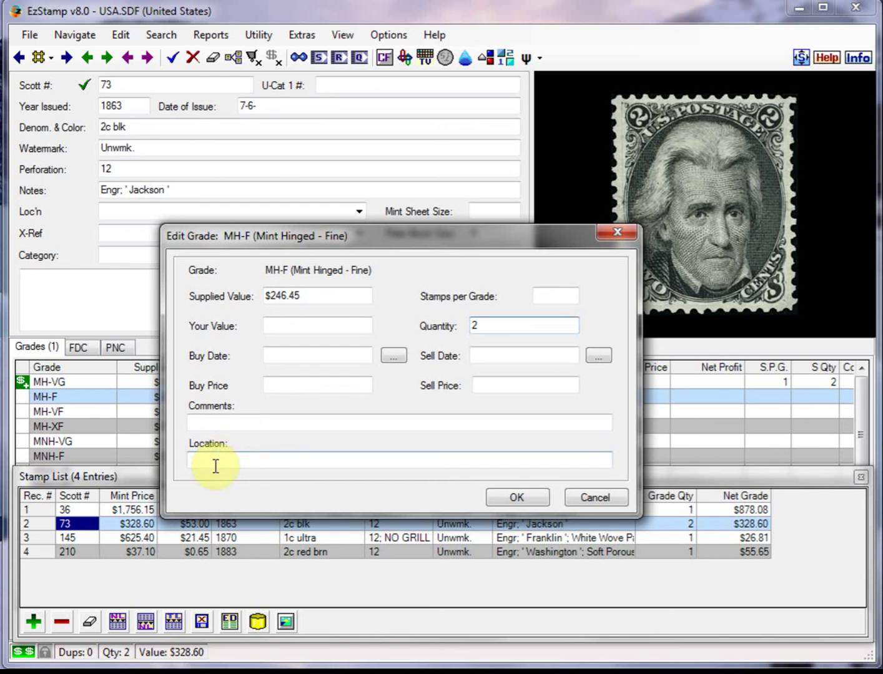
click(219, 458)
text(book2 page2)
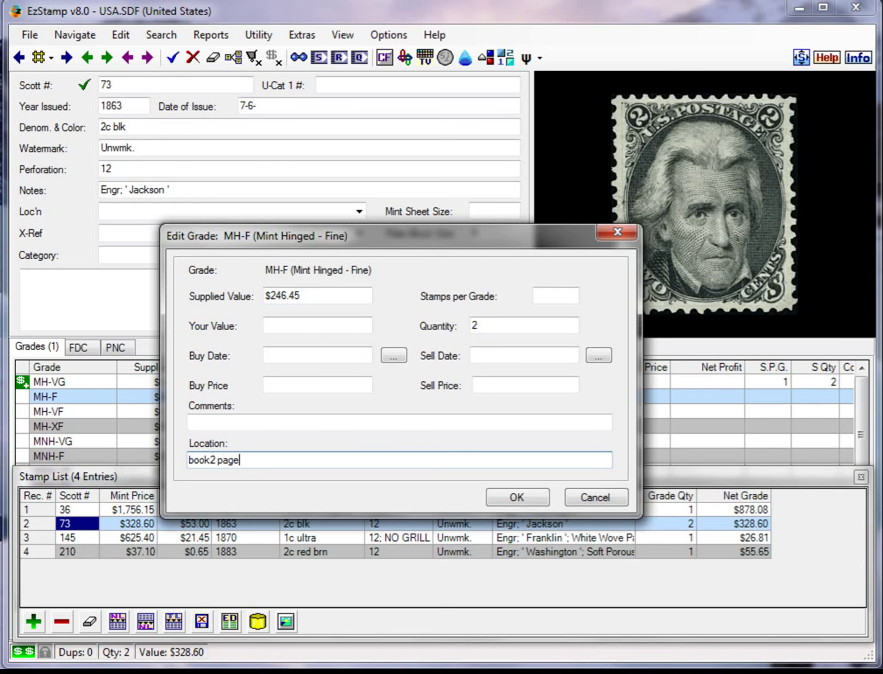
click(516, 497)
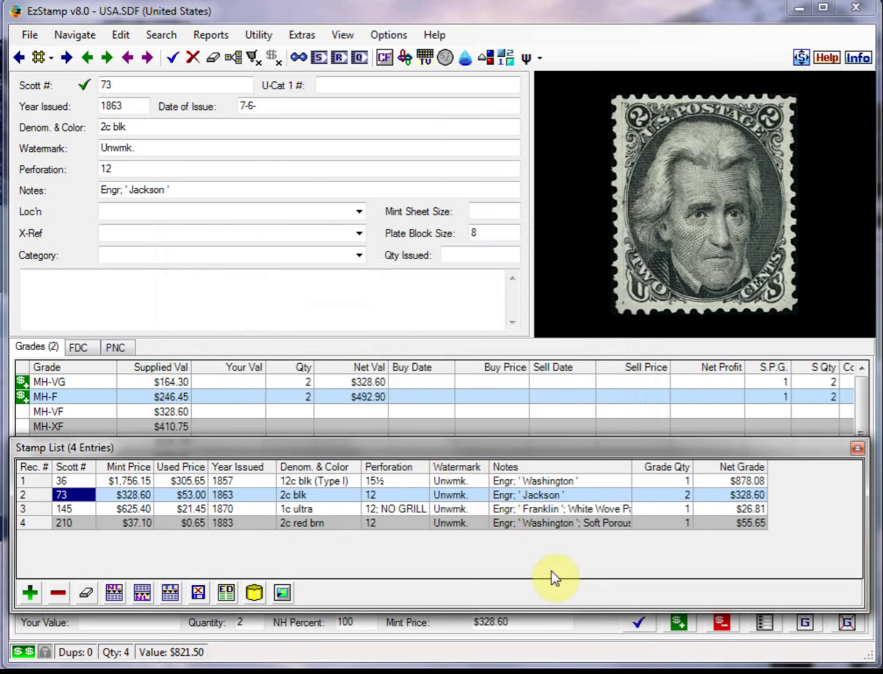
click(639, 623)
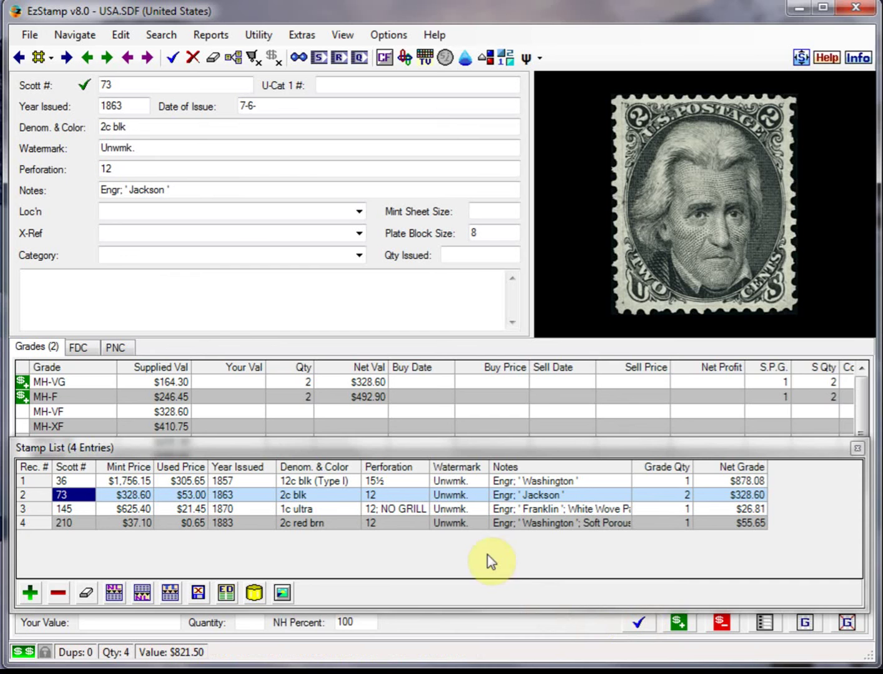
Refresh the Stamp List totals, then close the Stamp List panel.
click(256, 594)
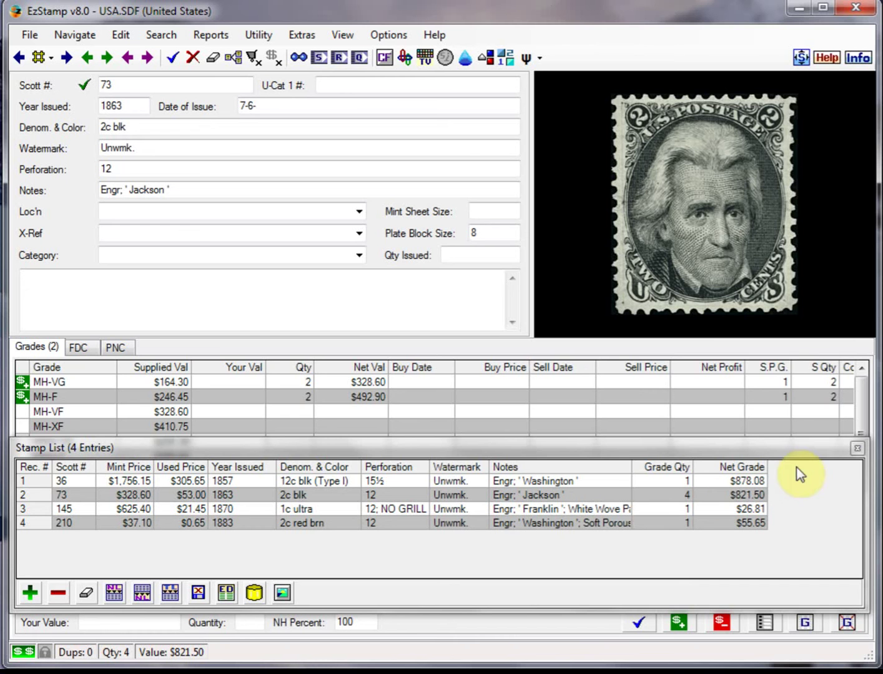
click(857, 450)
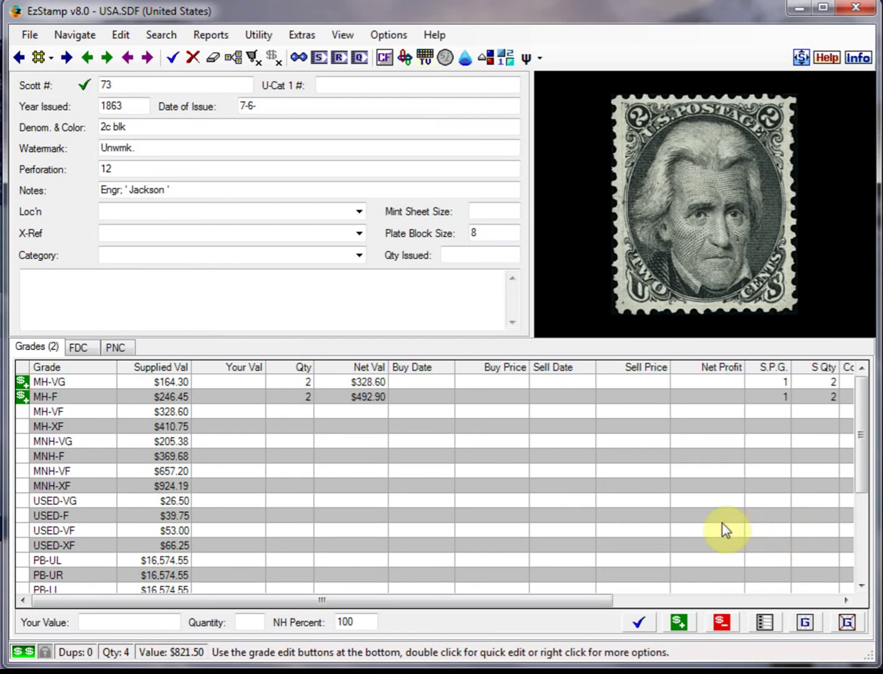
Enter Scott # 145 to load the 1870 1c ultra Franklin record and its grades.
double_click(121, 81)
text(145)
key(Tab)
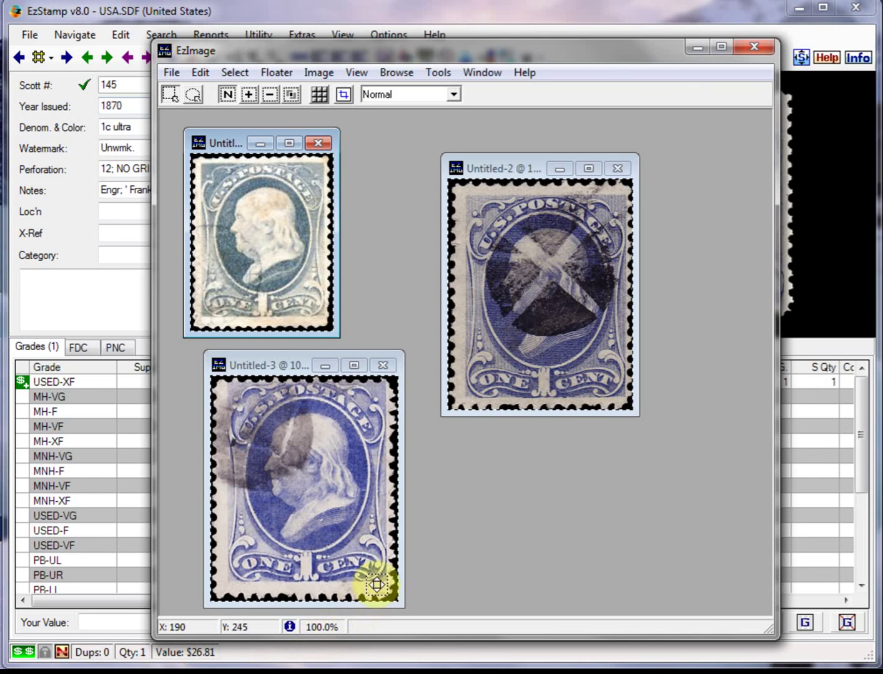
click(114, 413)
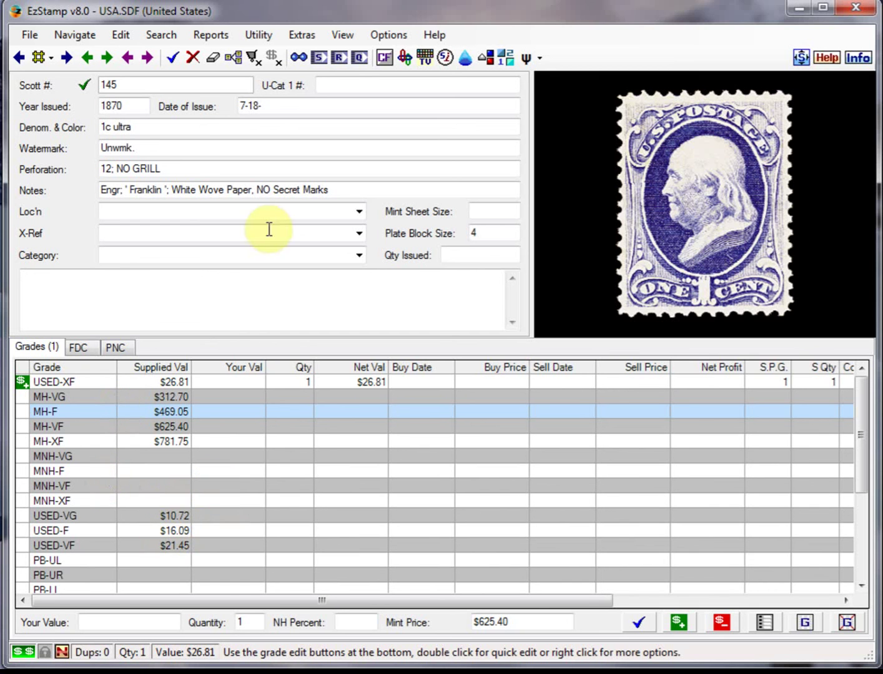
Duplicate the Scott 145 record and add a USED-VG copy to it.
click(235, 60)
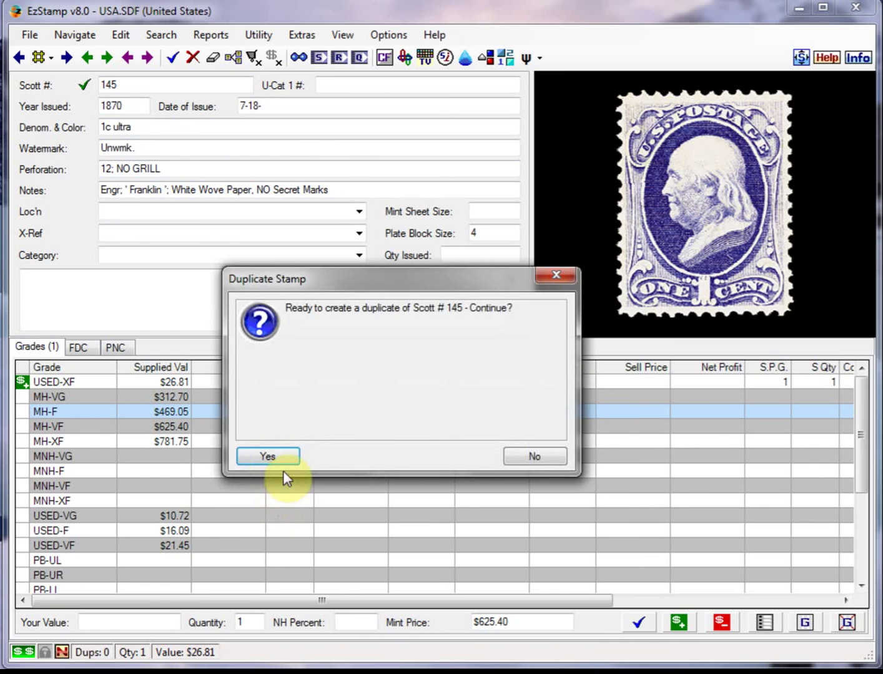
click(281, 463)
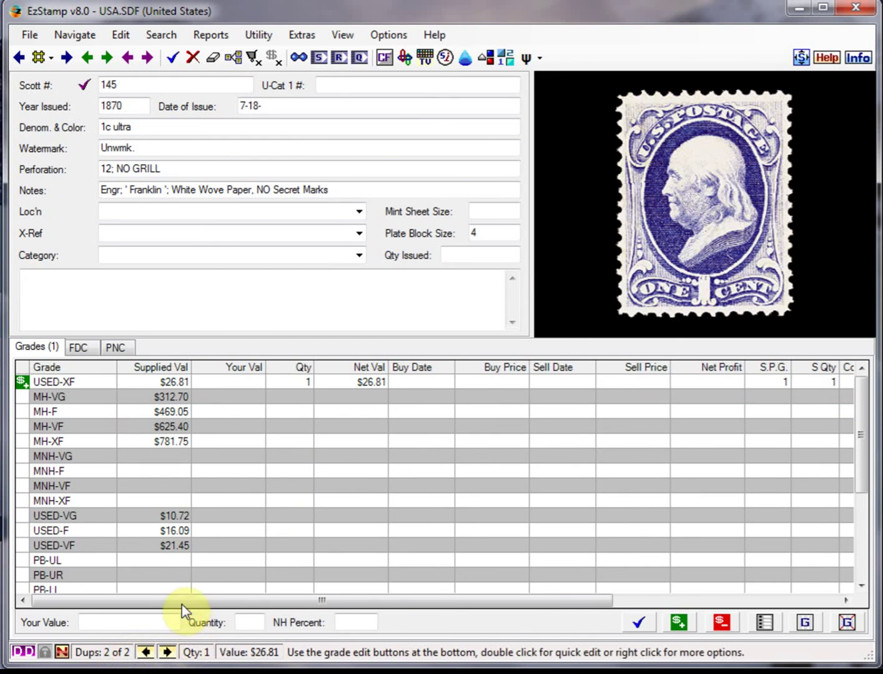
click(120, 516)
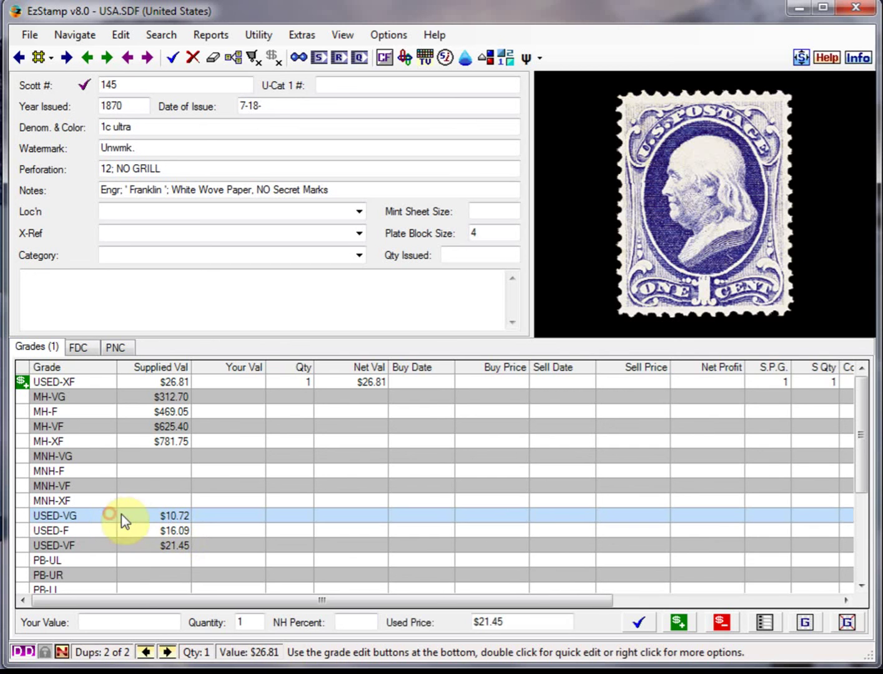
click(680, 623)
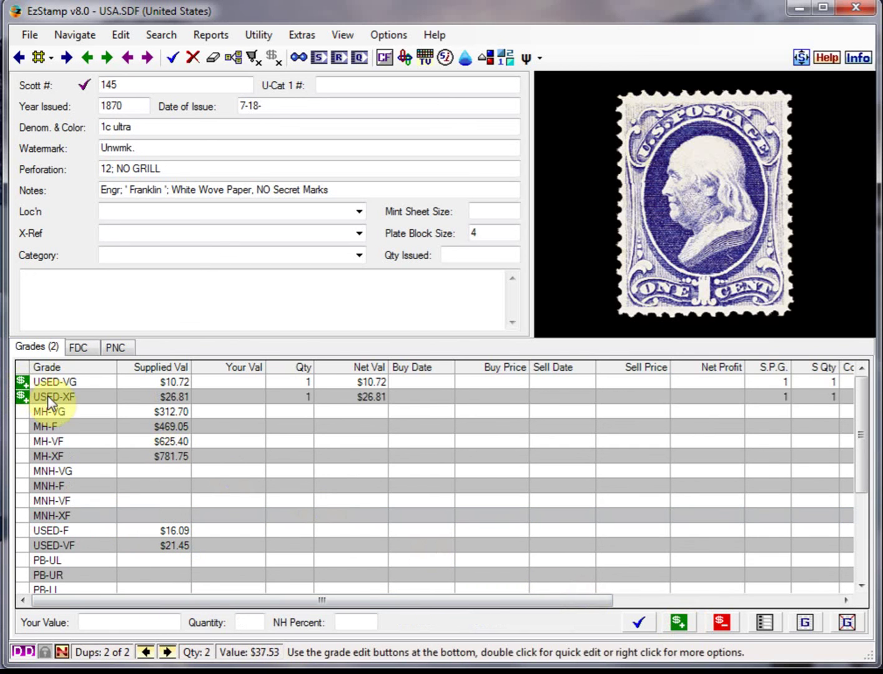
Remove the USED-XF copy and its leftover entry, then bring up the stamp scans in EzImage.
click(47, 395)
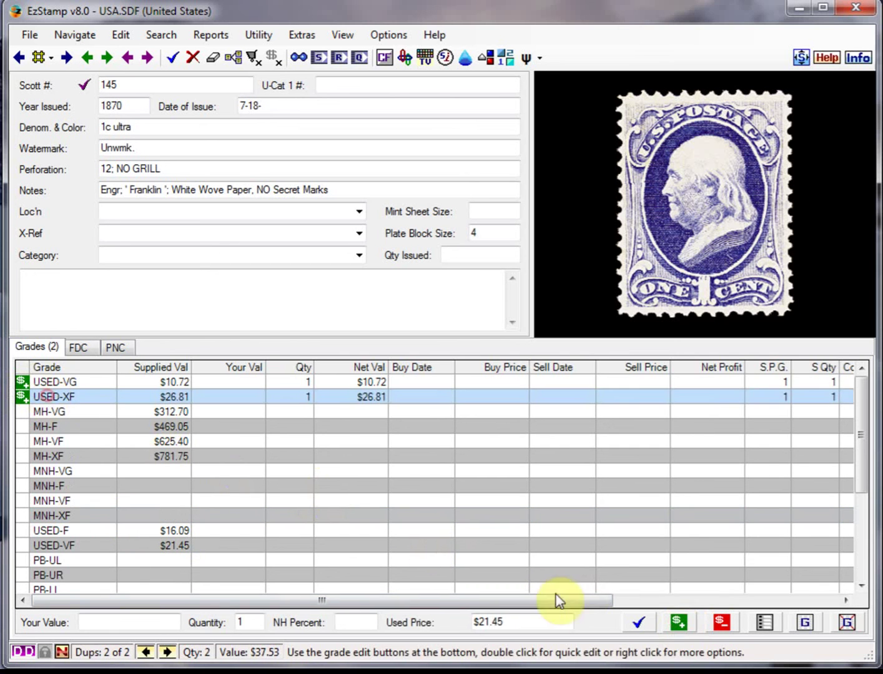
click(722, 632)
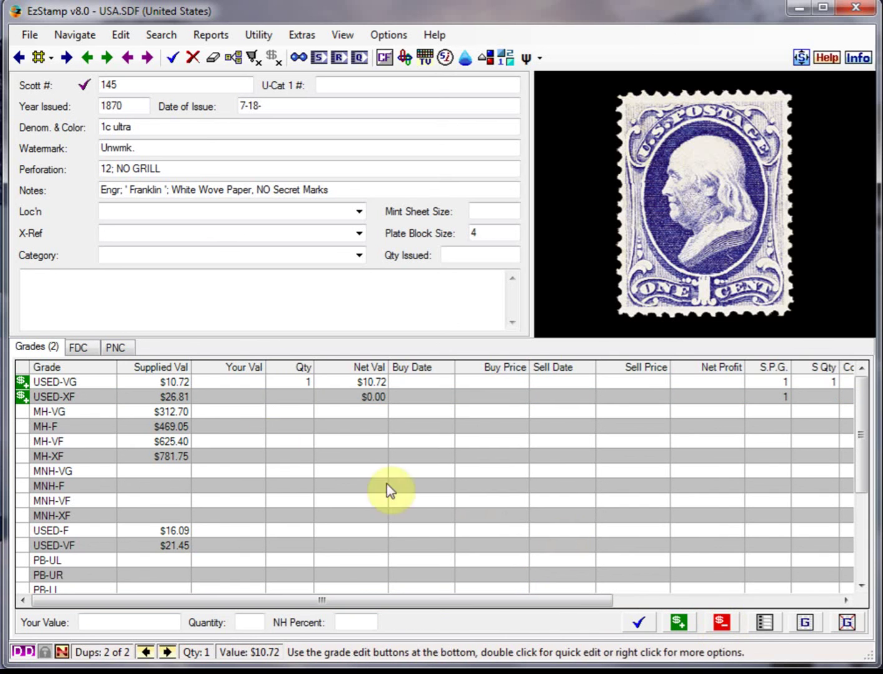
click(175, 397)
click(722, 623)
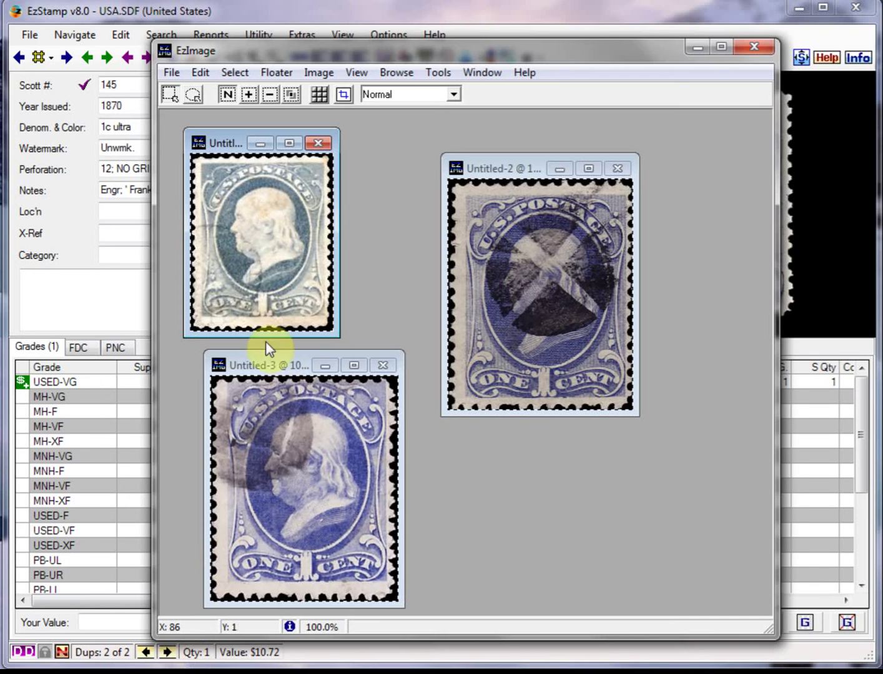
click(252, 292)
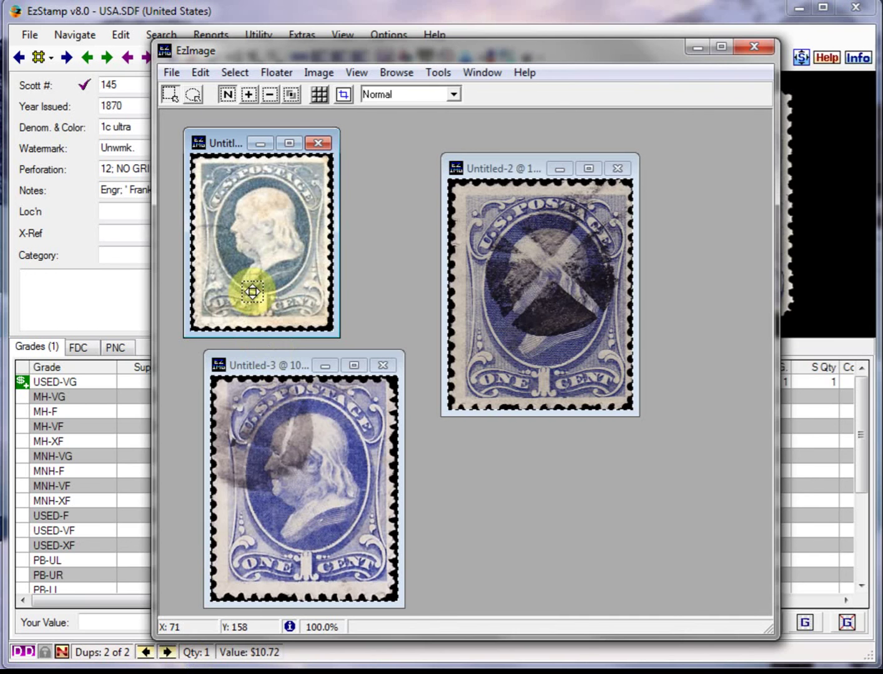
Paste the copied scan as this record's image, name it '145-1', and save the link.
click(123, 400)
double_click(667, 232)
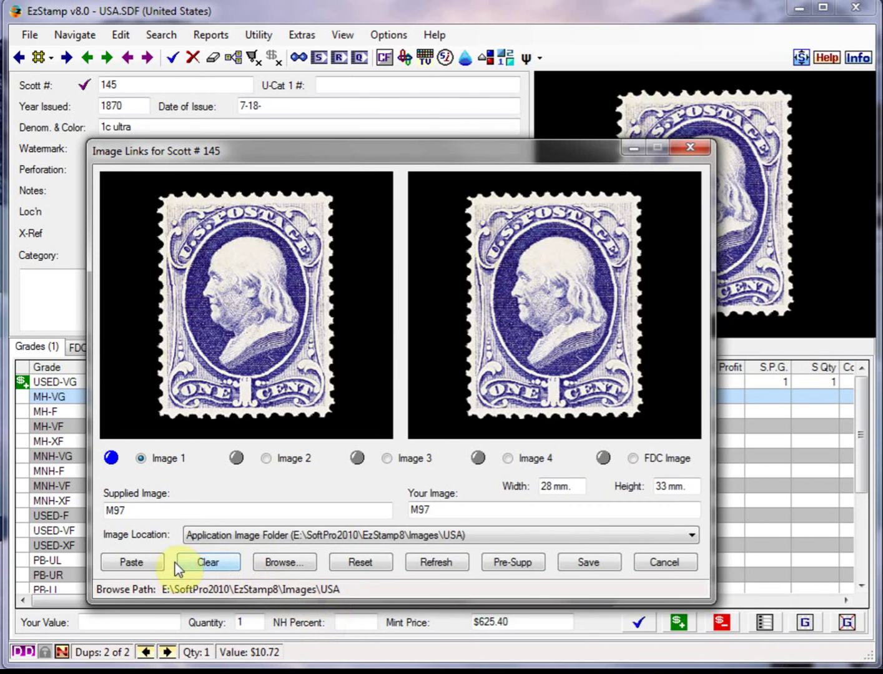
click(132, 561)
click(428, 516)
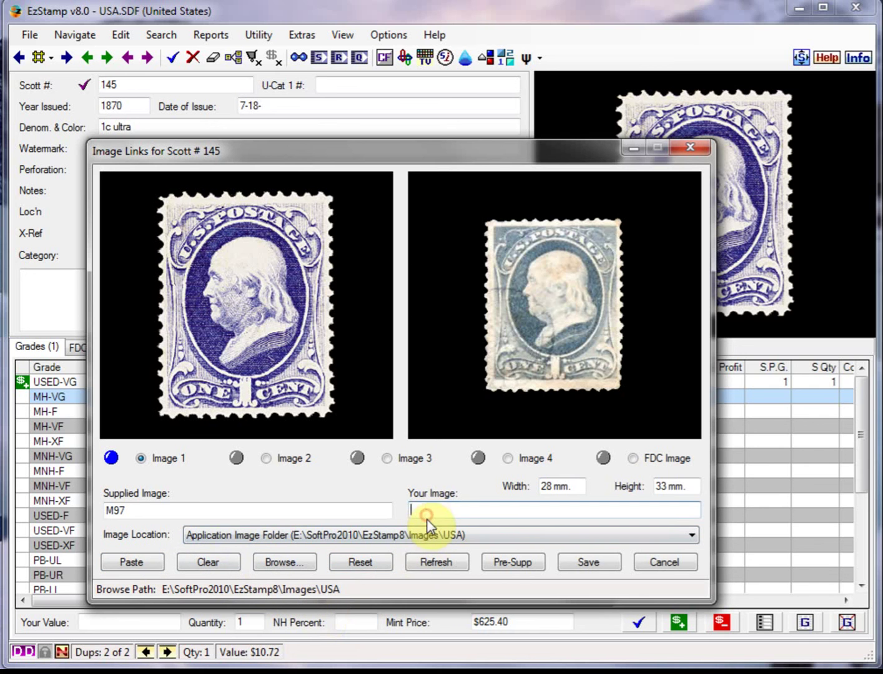
text(145-1)
click(575, 563)
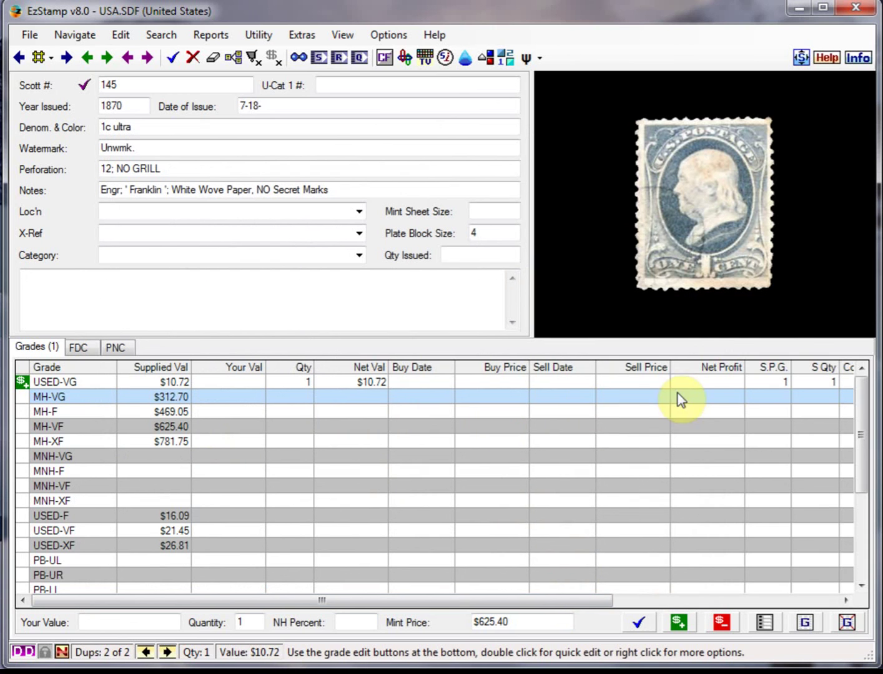
Add one MH-VG copy at $312.70 to this Scott 145 record's inventory.
click(640, 623)
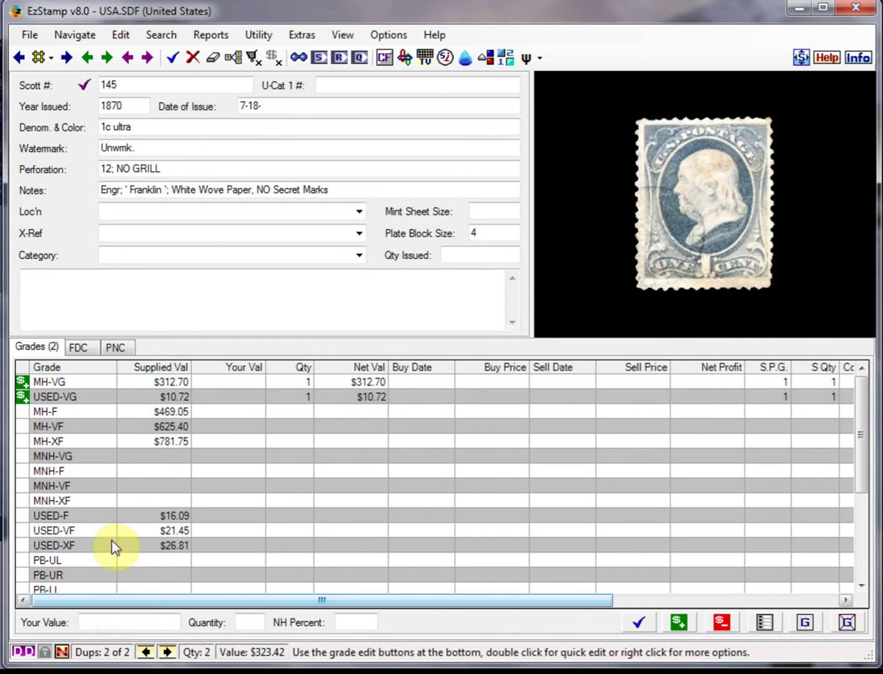
Make a third Scott 145 duplicate, remove its MH-VG and USED-VG grades, and pick the Untitled-3 scan.
click(234, 62)
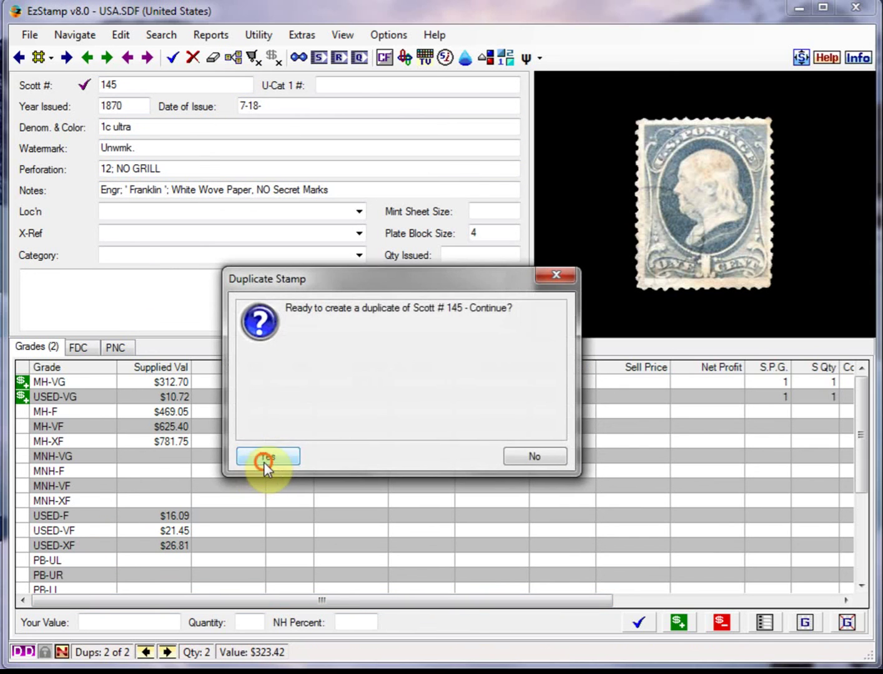
click(264, 463)
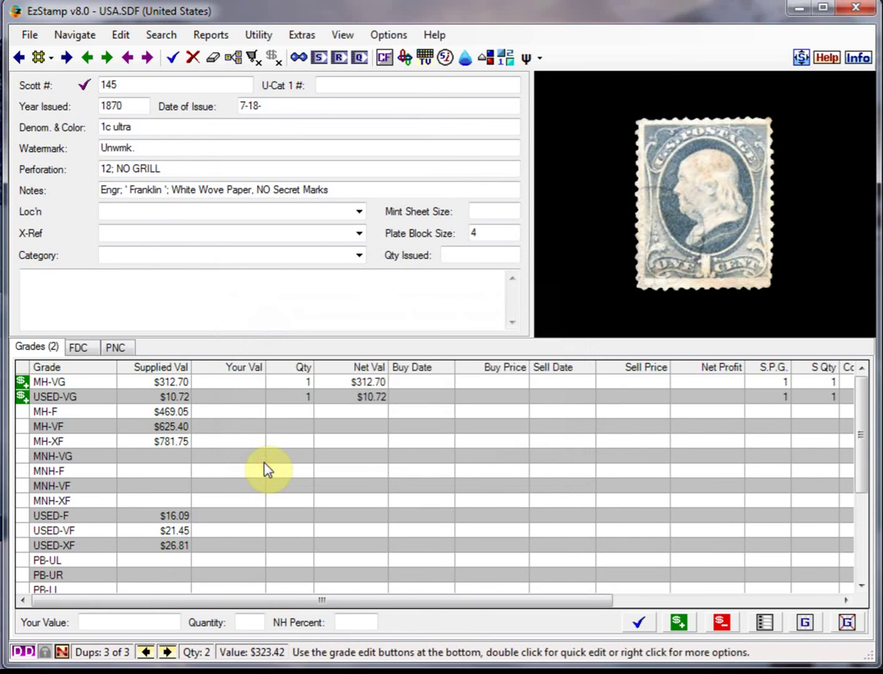
click(58, 381)
ctrl+click(58, 396)
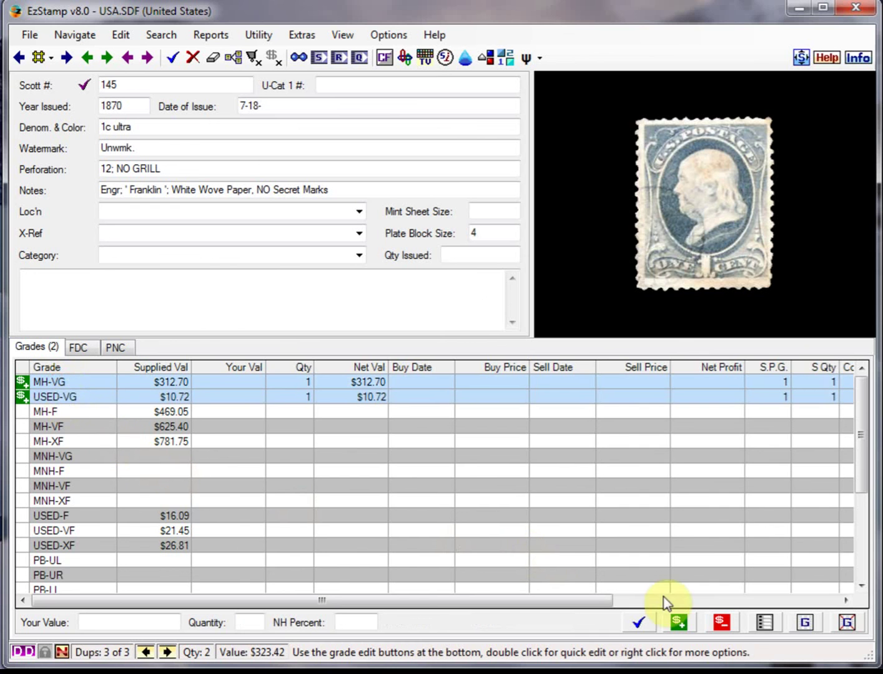
click(721, 623)
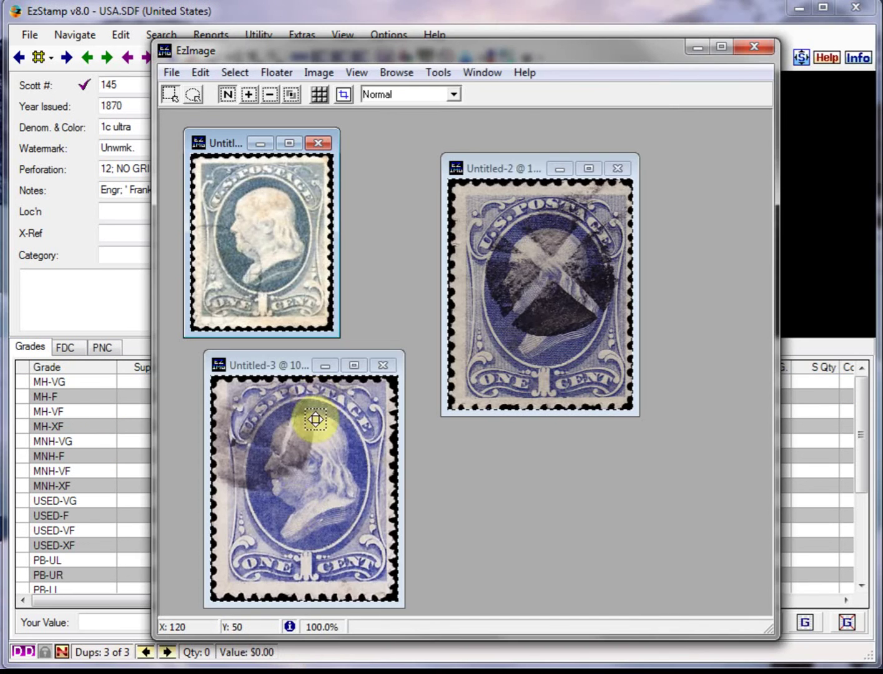
click(314, 420)
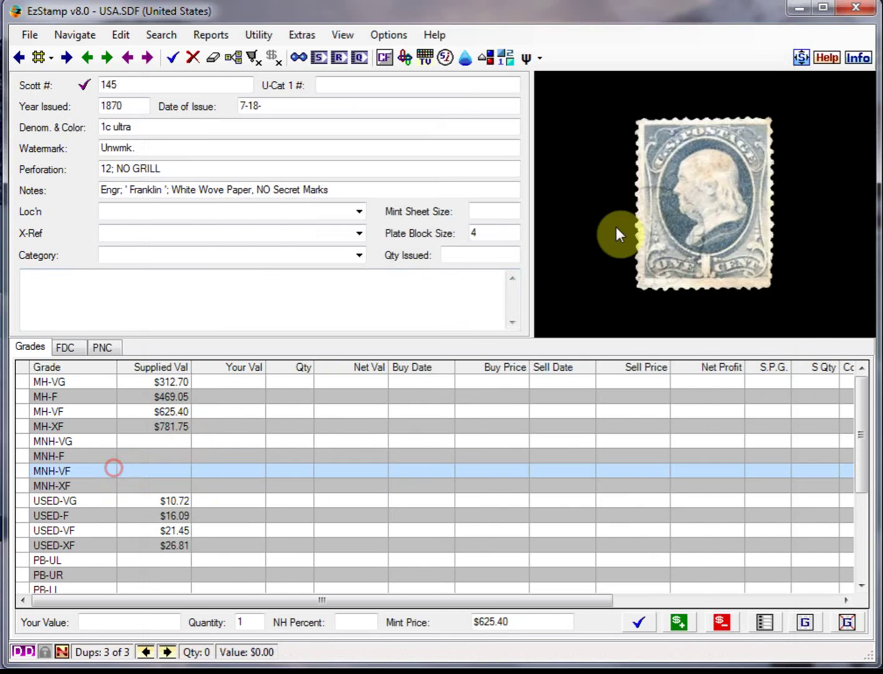
Paste the cancelled blue stamp scan as this record's image, named 145-2.
double_click(689, 194)
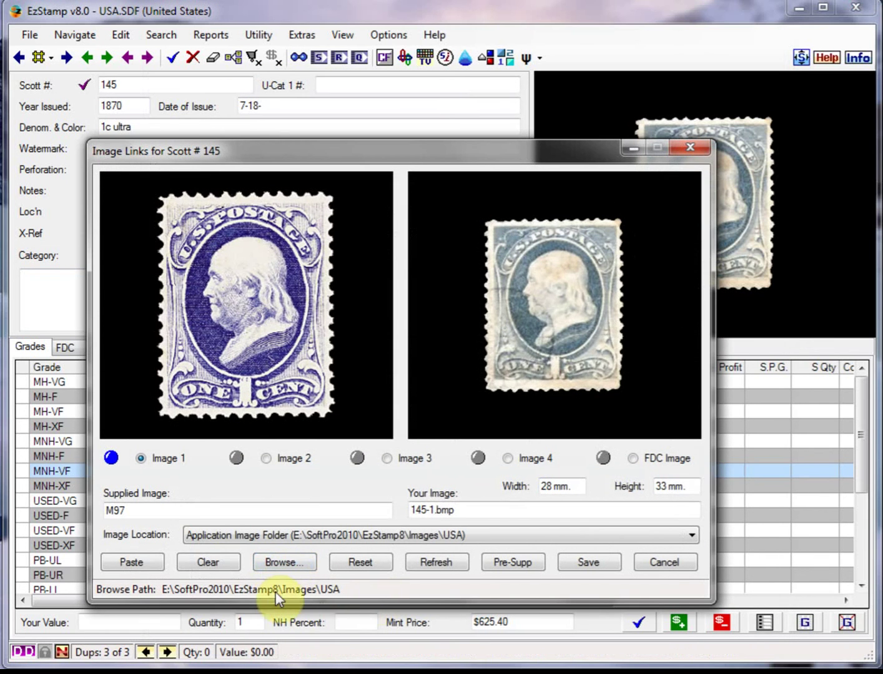
click(132, 563)
click(423, 510)
text(145-2)
click(589, 564)
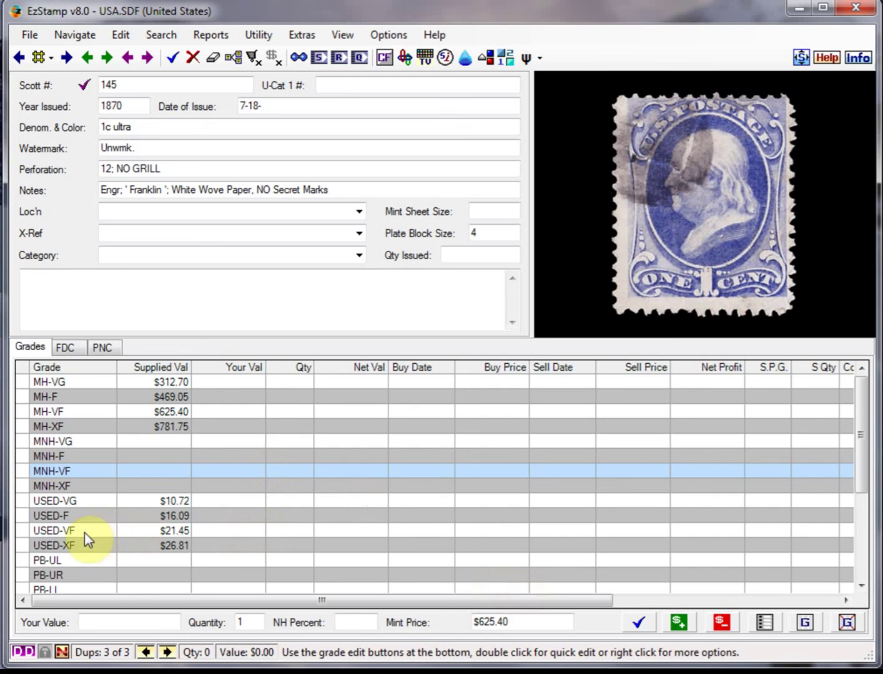
Add one USED-XF copy at $26.81 and save the record.
click(73, 545)
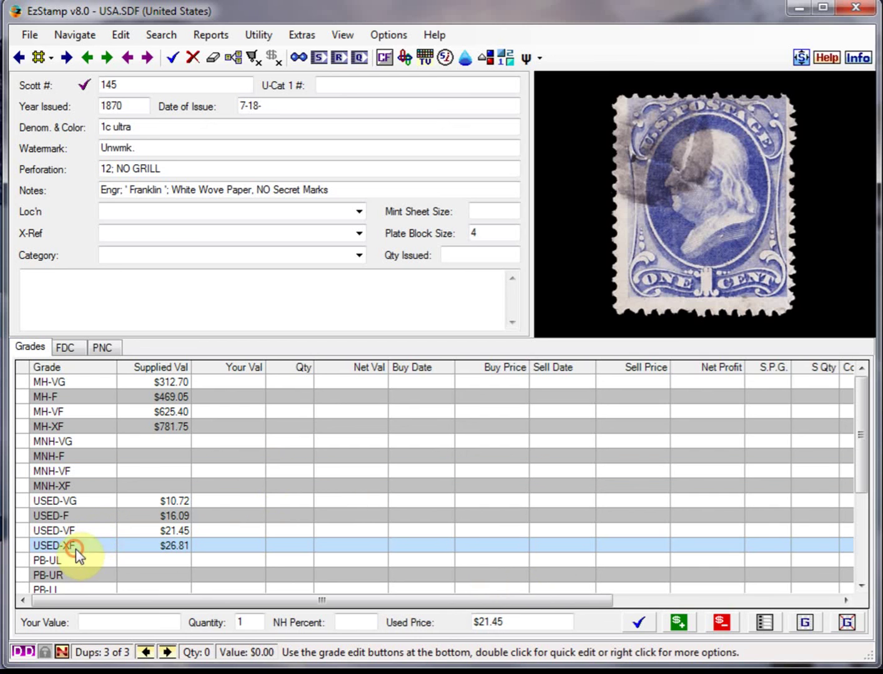
click(679, 623)
click(638, 623)
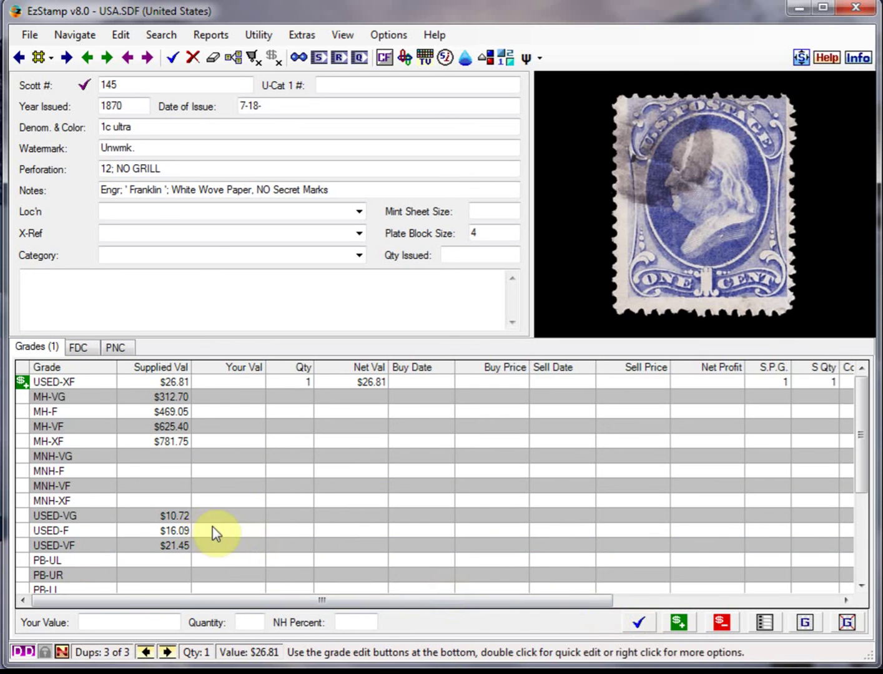
Create a fourth Scott 145 duplicate and remove its inherited USED-XF copy.
click(233, 57)
click(268, 457)
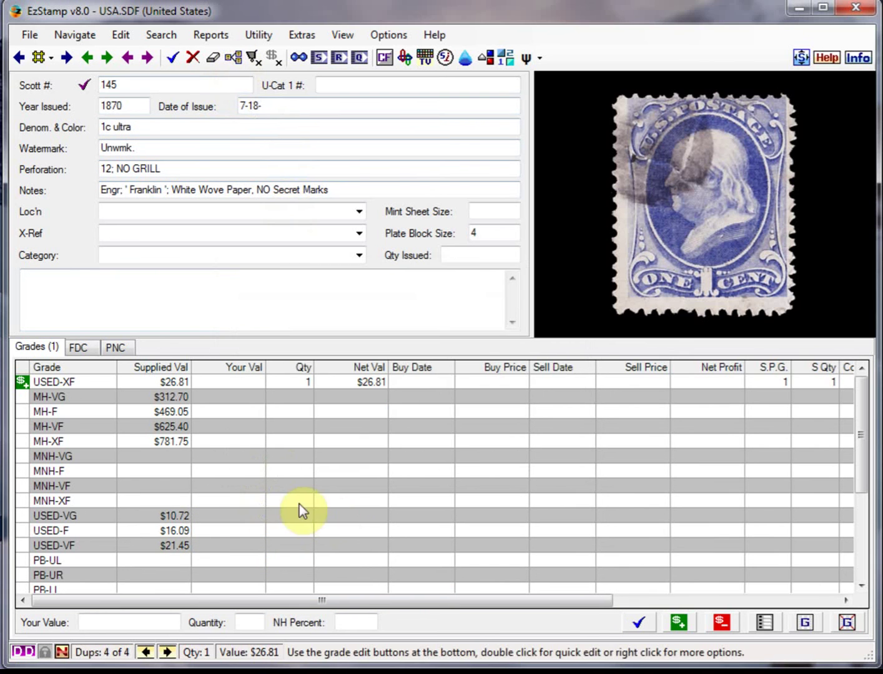
click(71, 370)
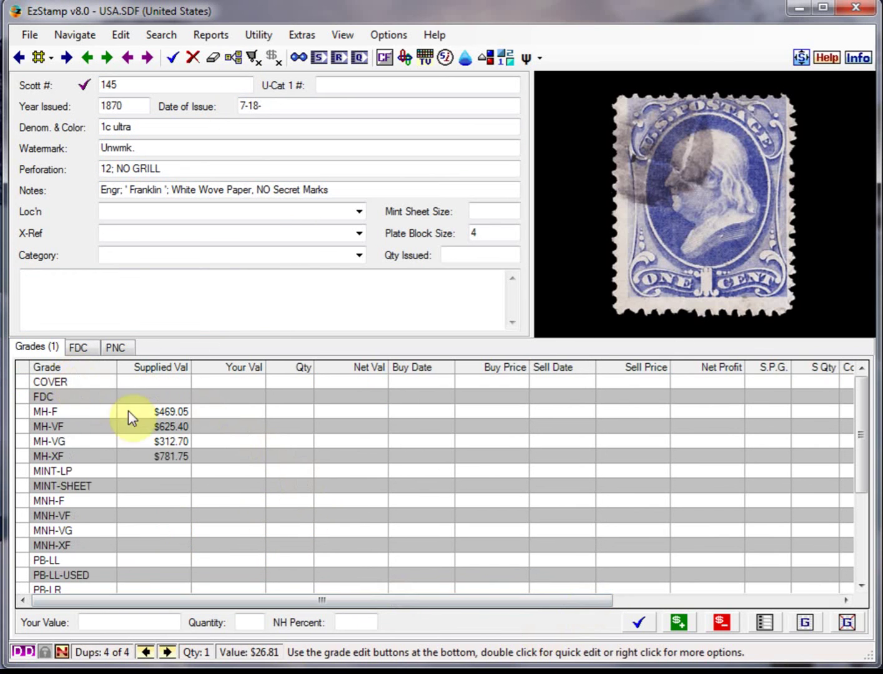
click(66, 366)
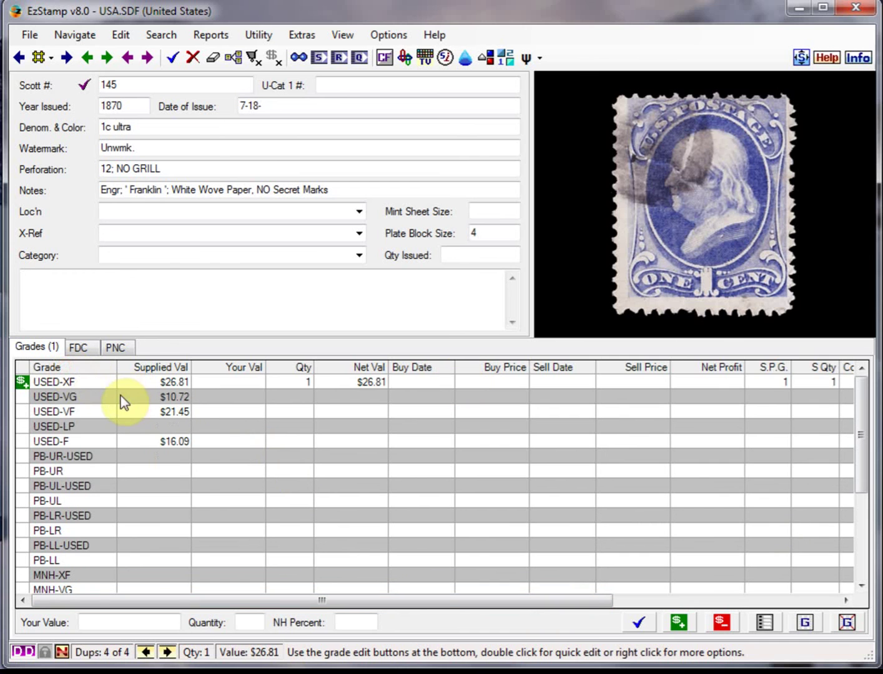
click(90, 383)
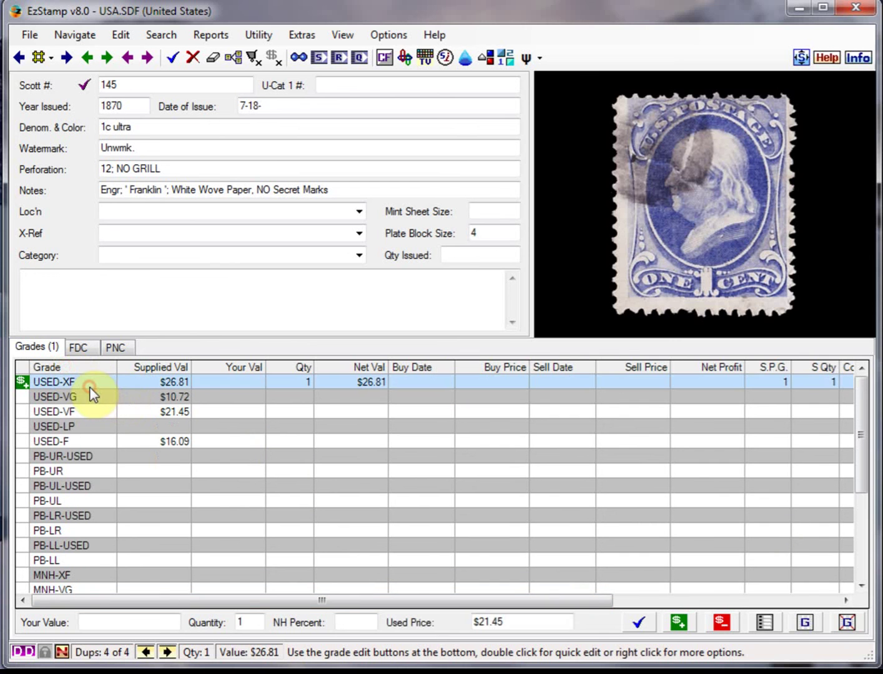
click(721, 623)
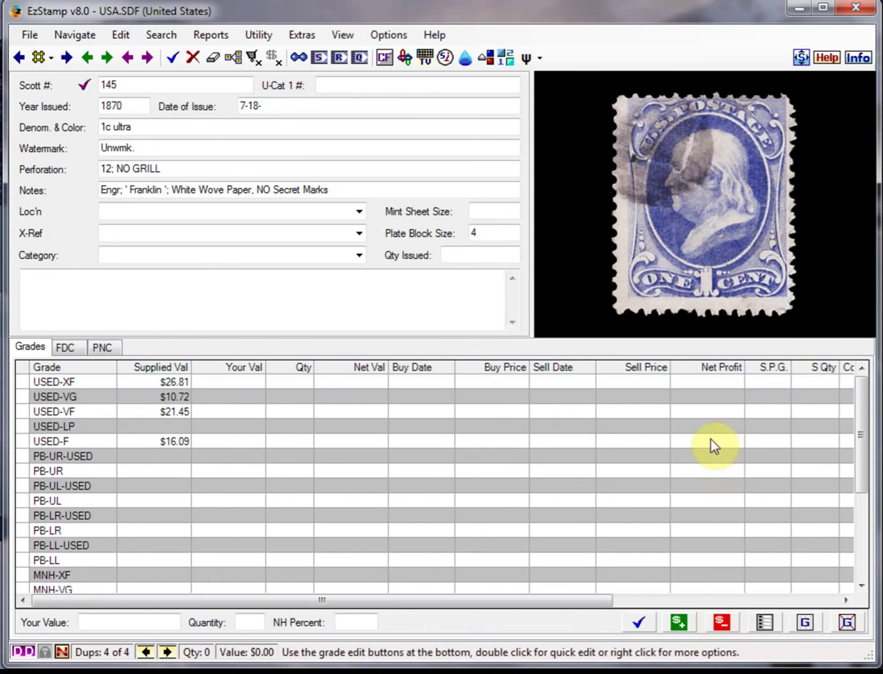
Paste the X-cancelled stamp image as 145-3, then add one USED-XF copy at $26.81.
double_click(698, 285)
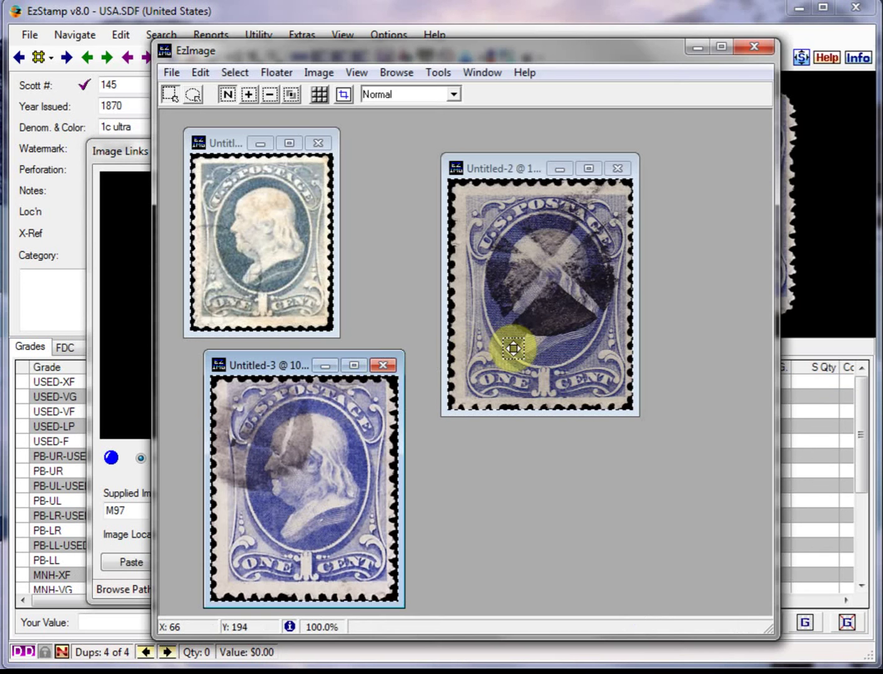
click(511, 343)
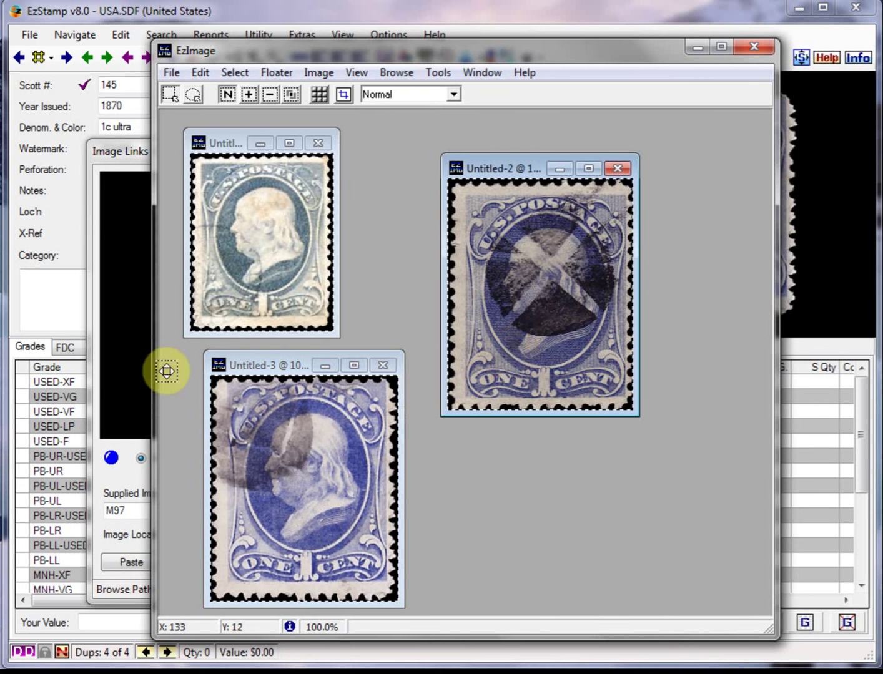
click(90, 360)
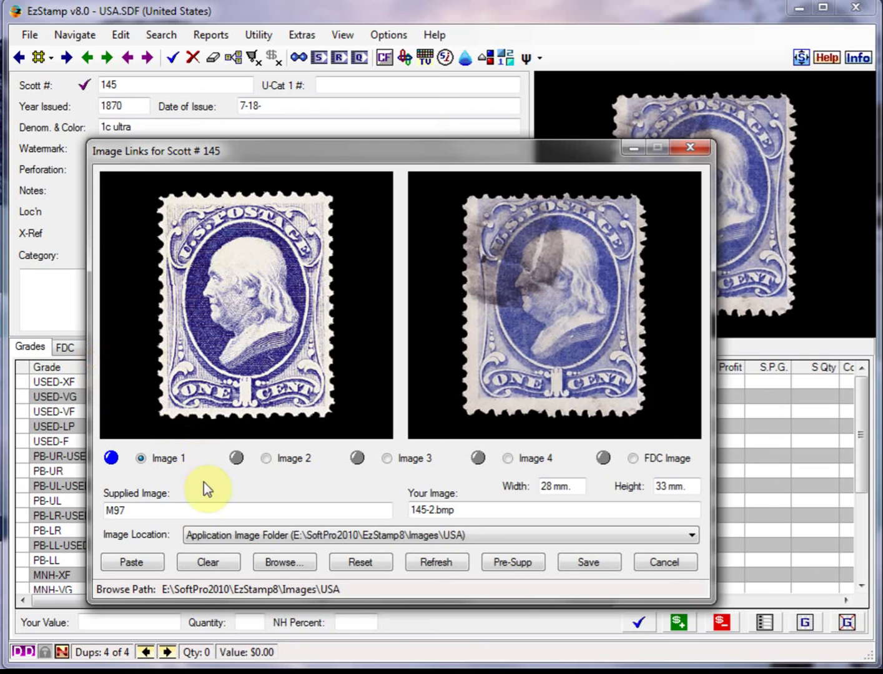
click(153, 561)
click(587, 564)
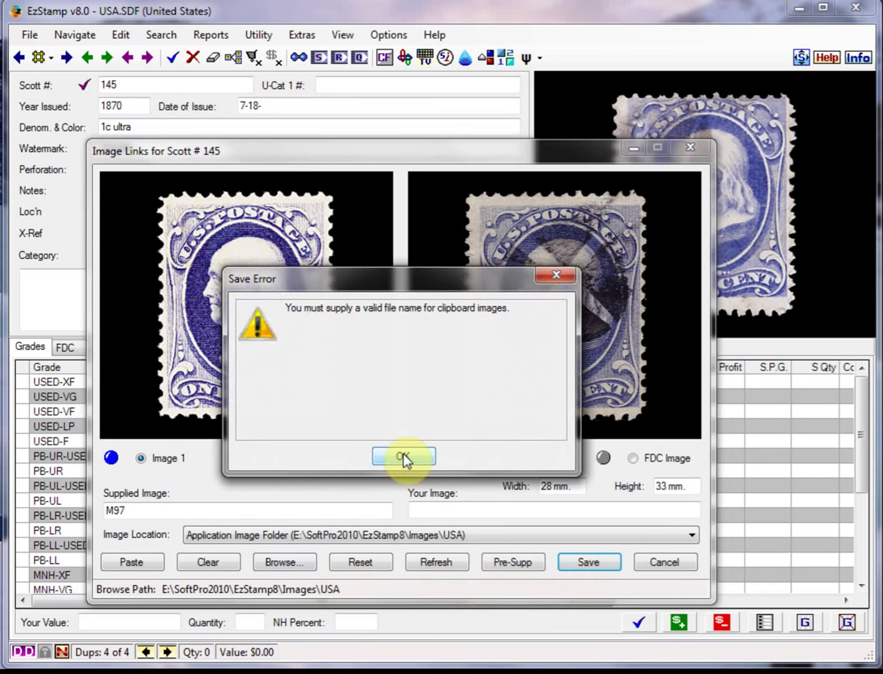
click(404, 457)
click(426, 510)
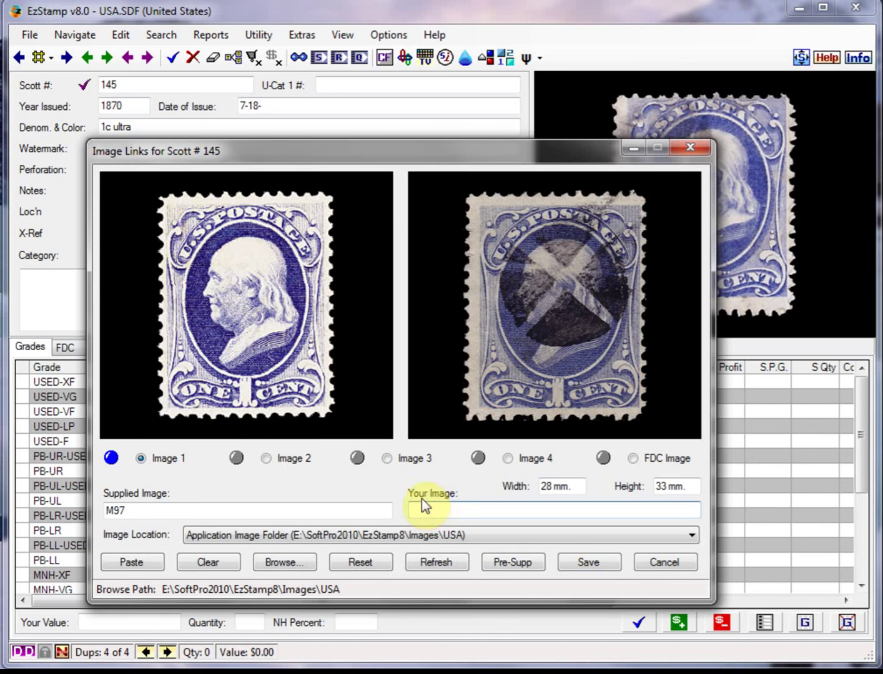
text(145-3)
click(587, 562)
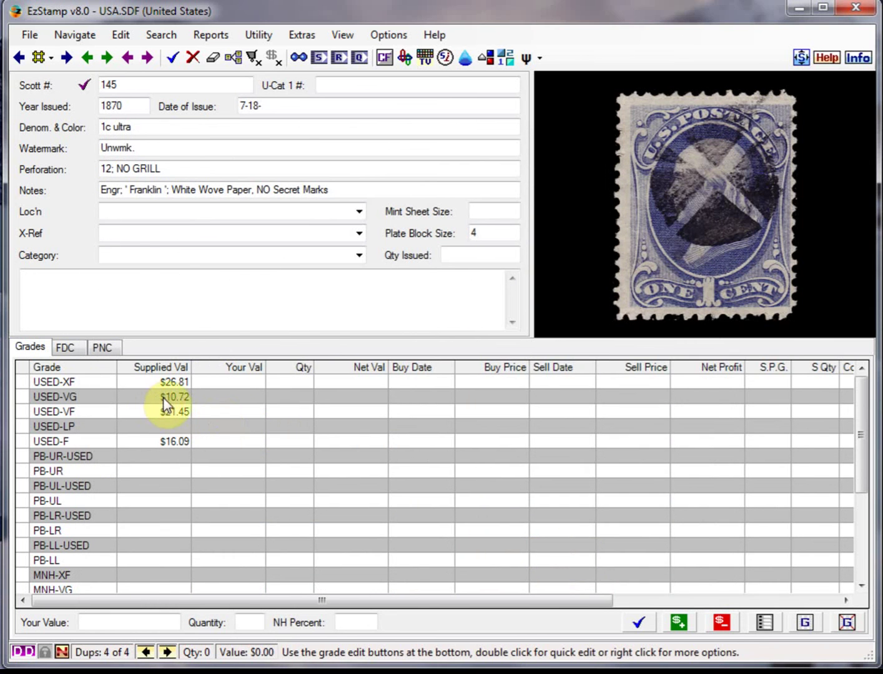
click(91, 384)
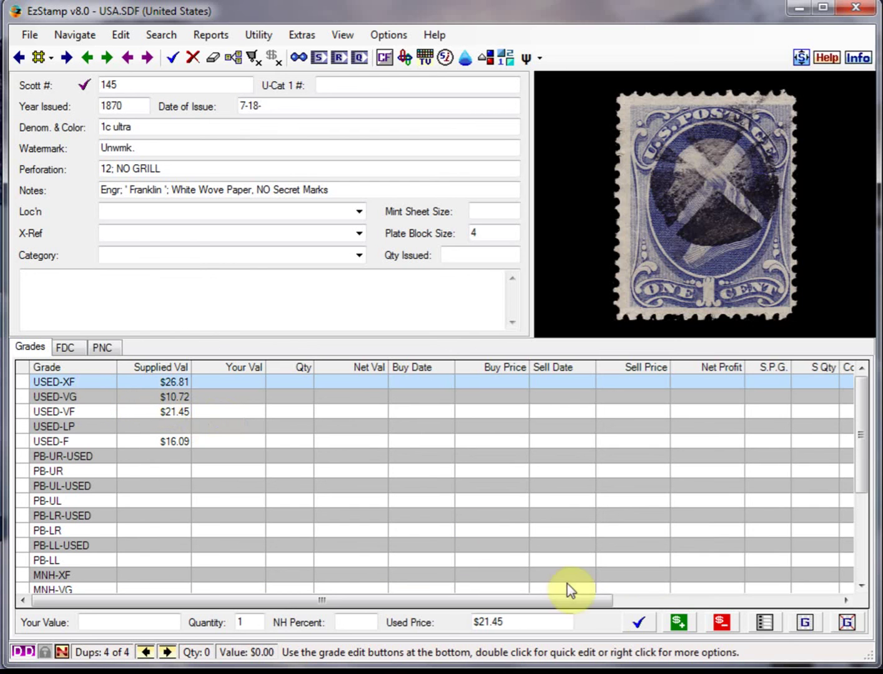
click(675, 622)
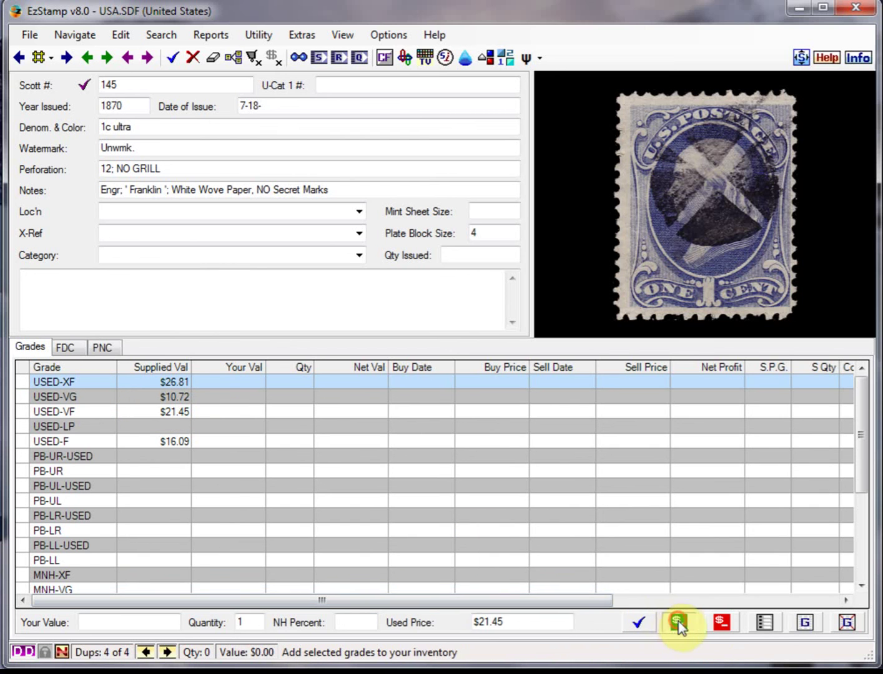
Save the changes and step back to Scott 145 duplicate 1 of 4.
click(639, 625)
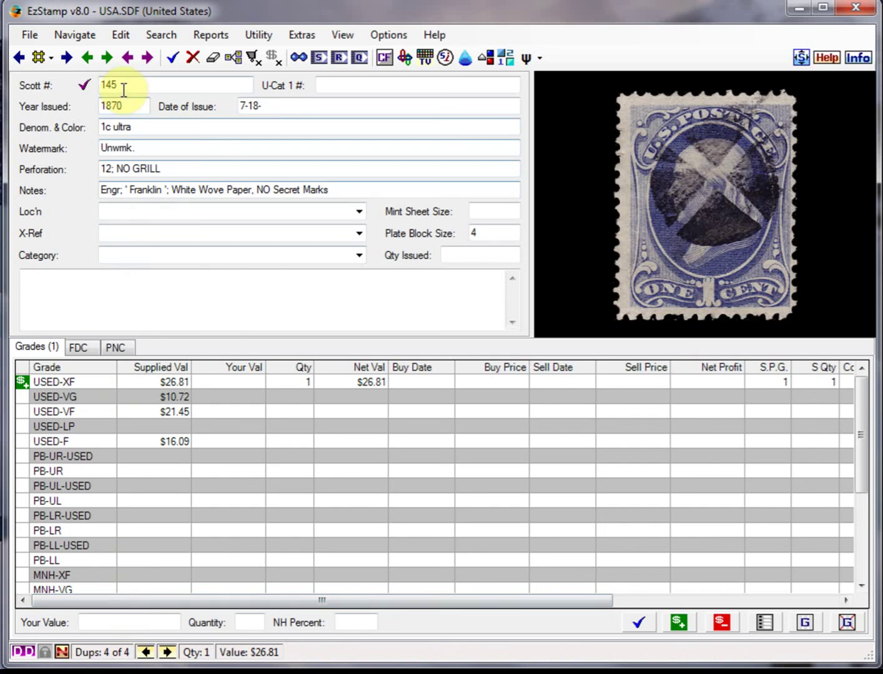
drag(122, 85, 89, 84)
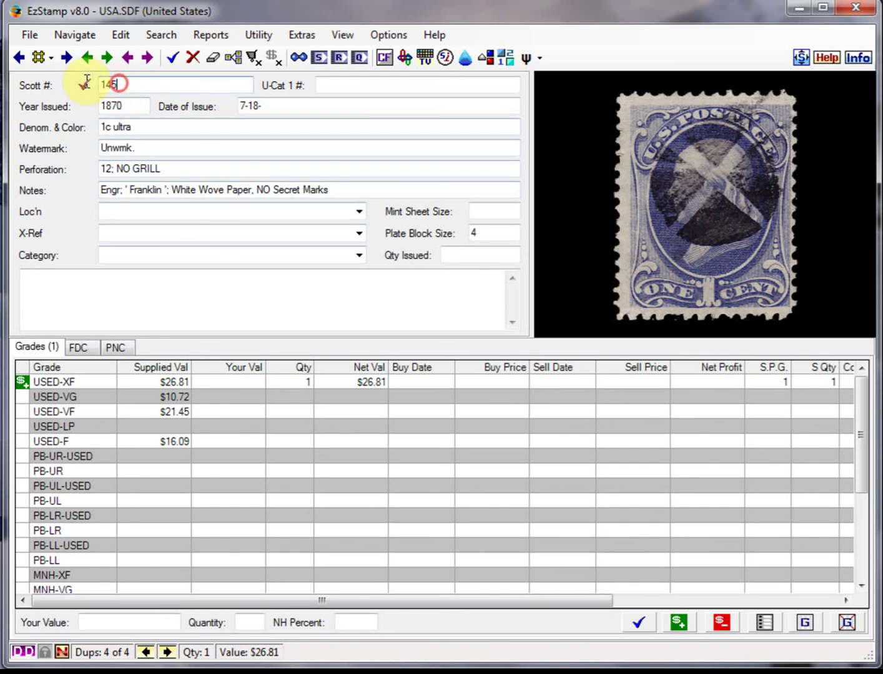
click(144, 653)
click(145, 652)
click(145, 653)
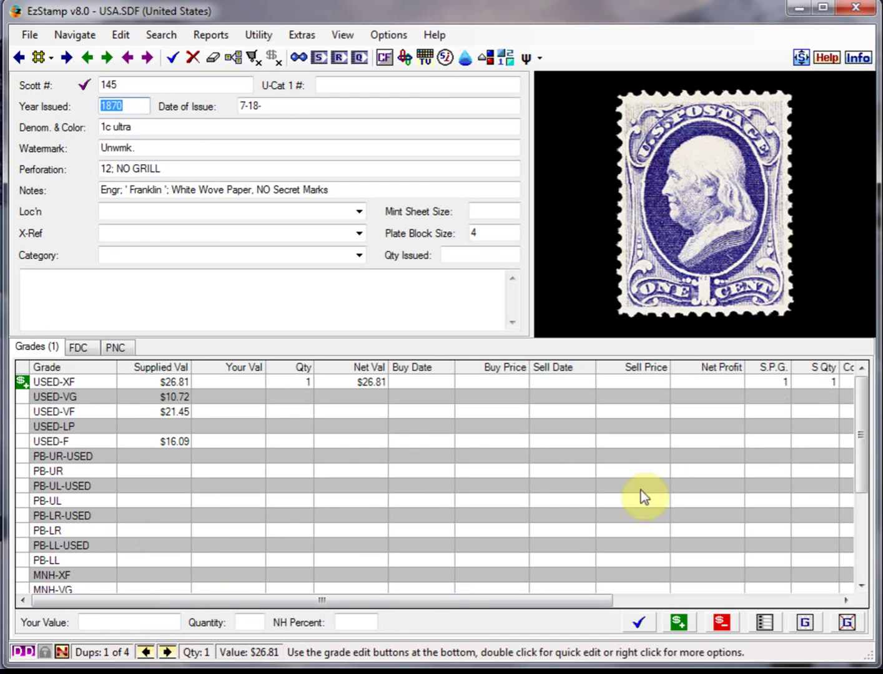
Add one USED-VG copy and one MH-XF copy at $781.75 to this record.
click(57, 367)
click(75, 368)
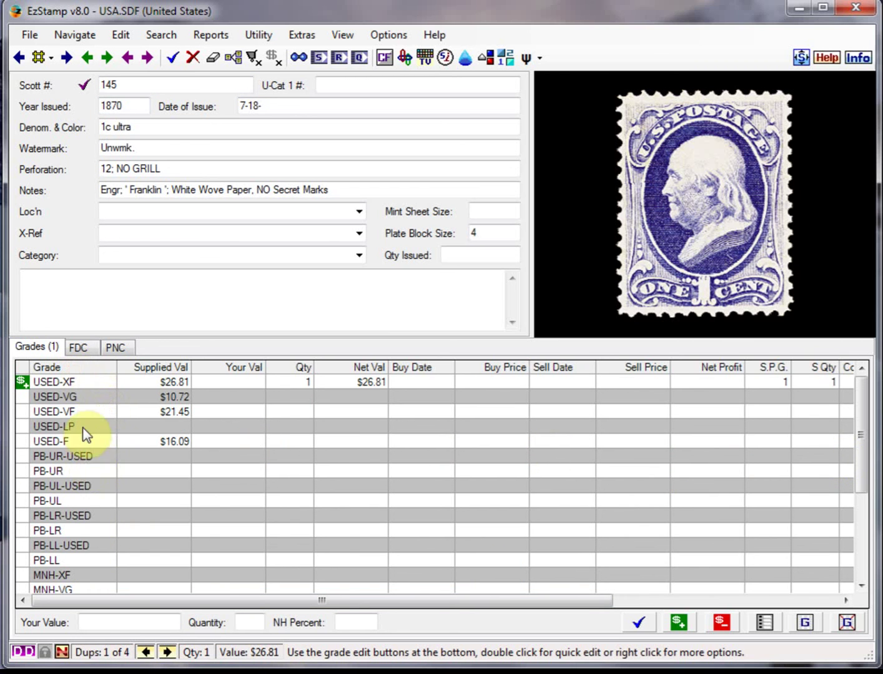
click(61, 401)
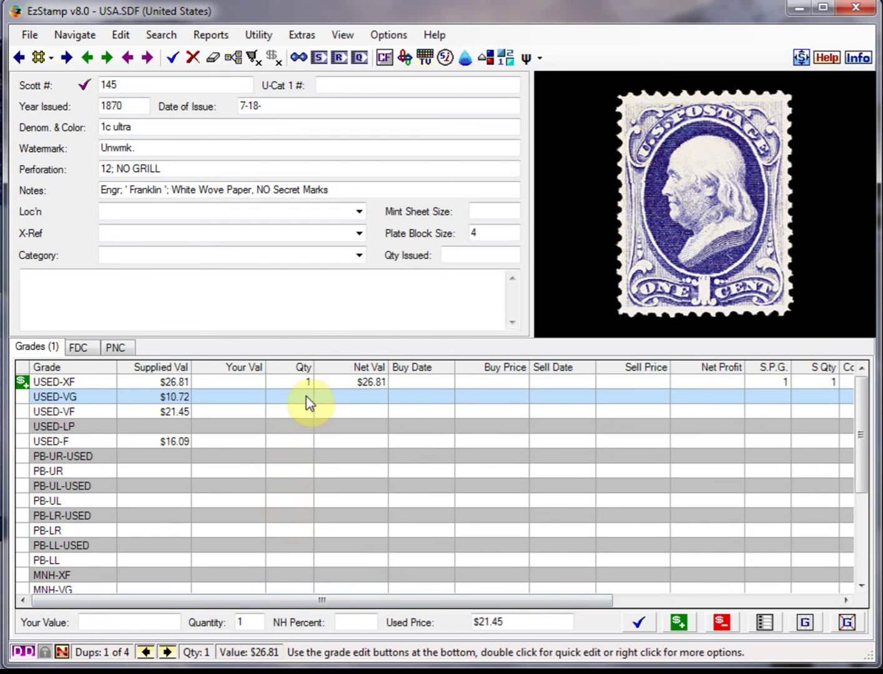
click(679, 623)
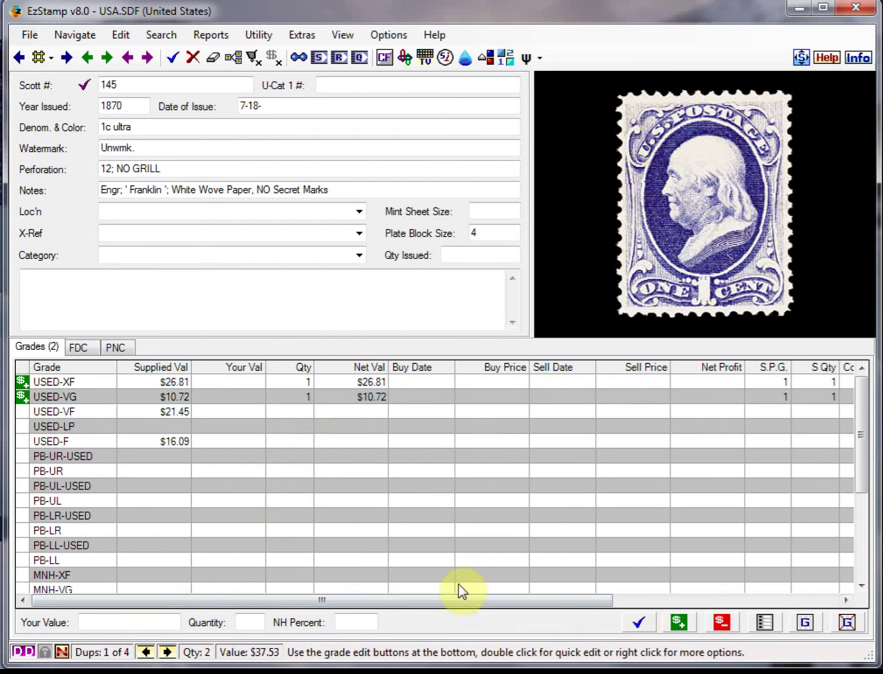
click(861, 571)
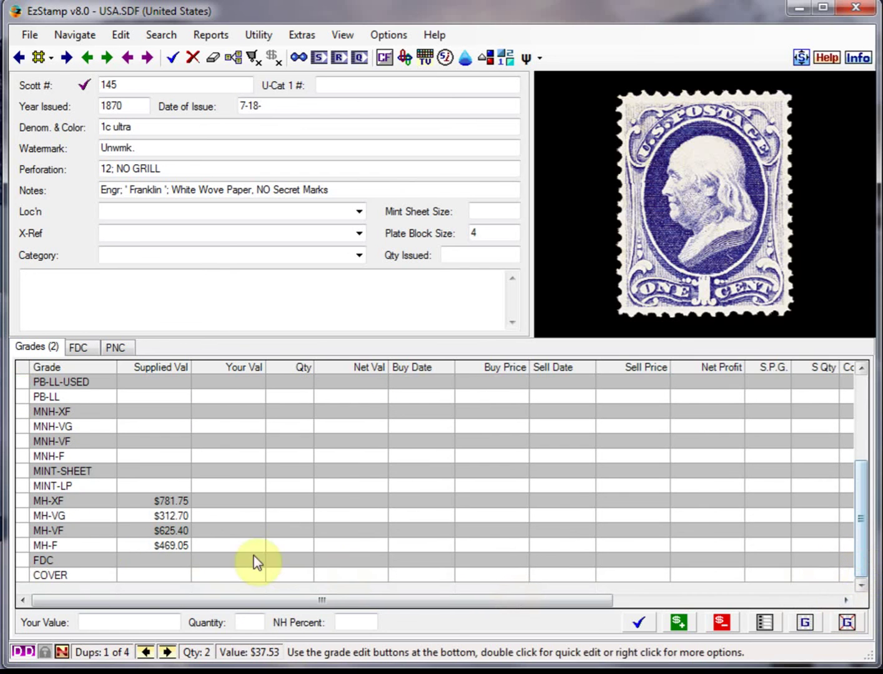
click(57, 501)
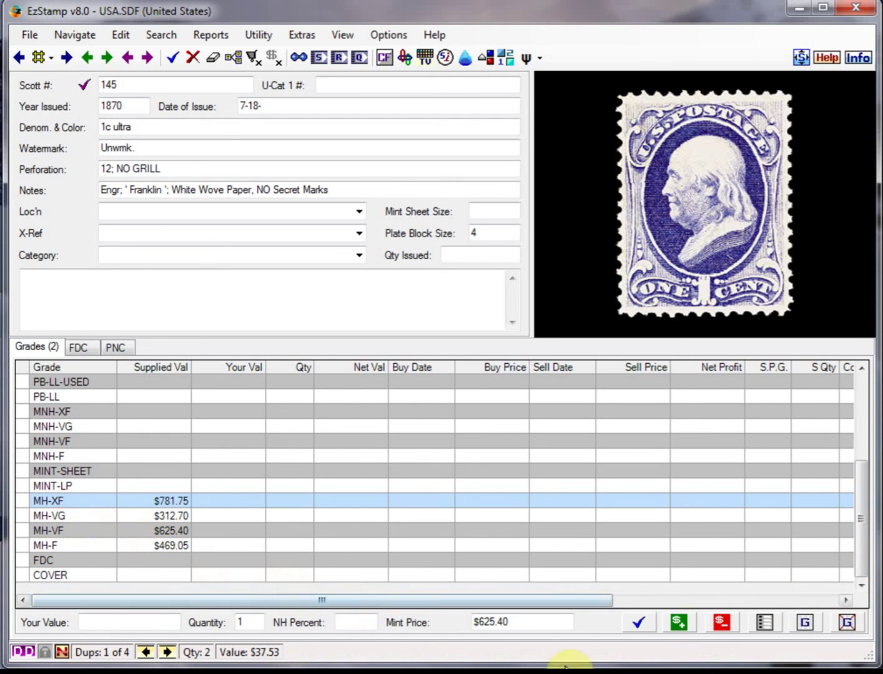
click(678, 623)
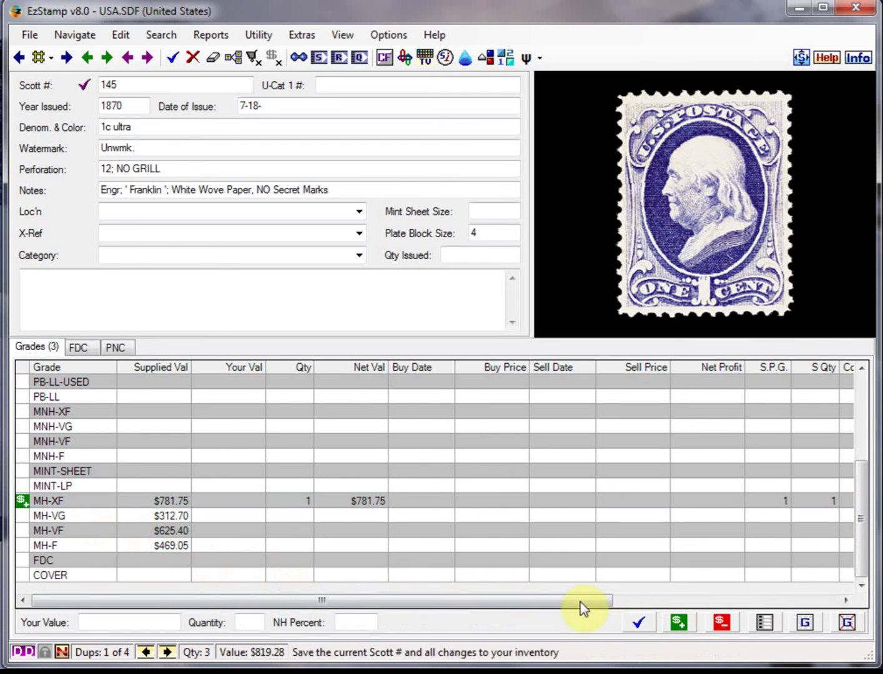
Set the grades list display order to show inventoried grades first.
right_click(206, 421)
mouse_move(292, 572)
click(465, 576)
drag(861, 487, 861, 400)
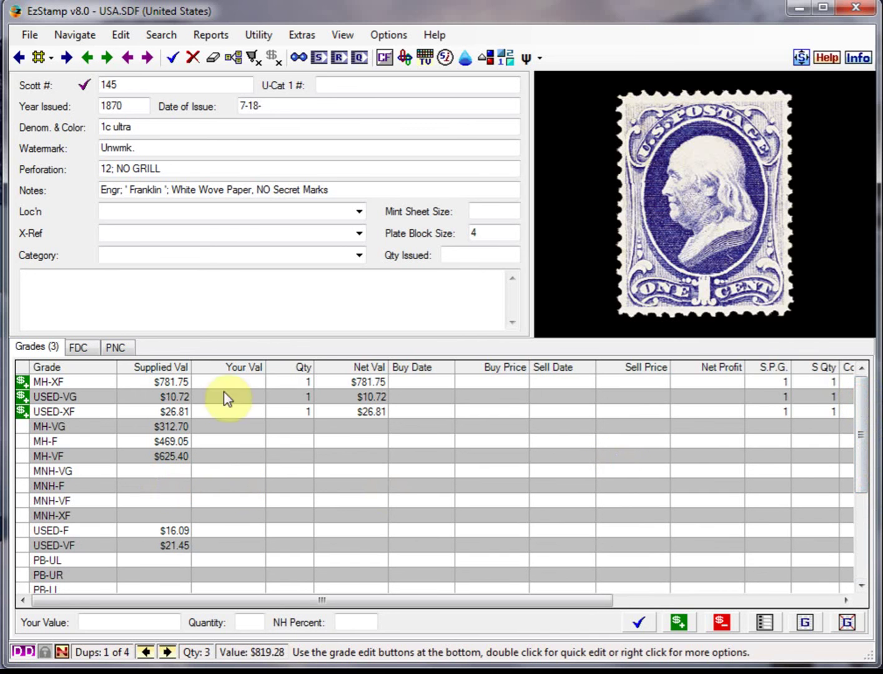
Run a Line Item Report of all inventoried grades and enlarge its results window.
click(208, 35)
click(253, 132)
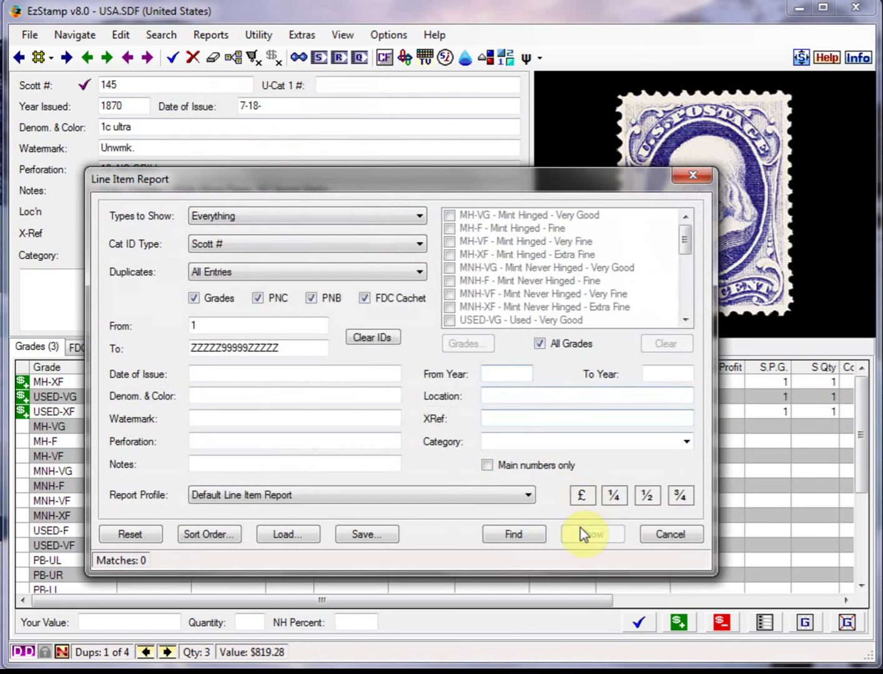
click(538, 535)
click(580, 536)
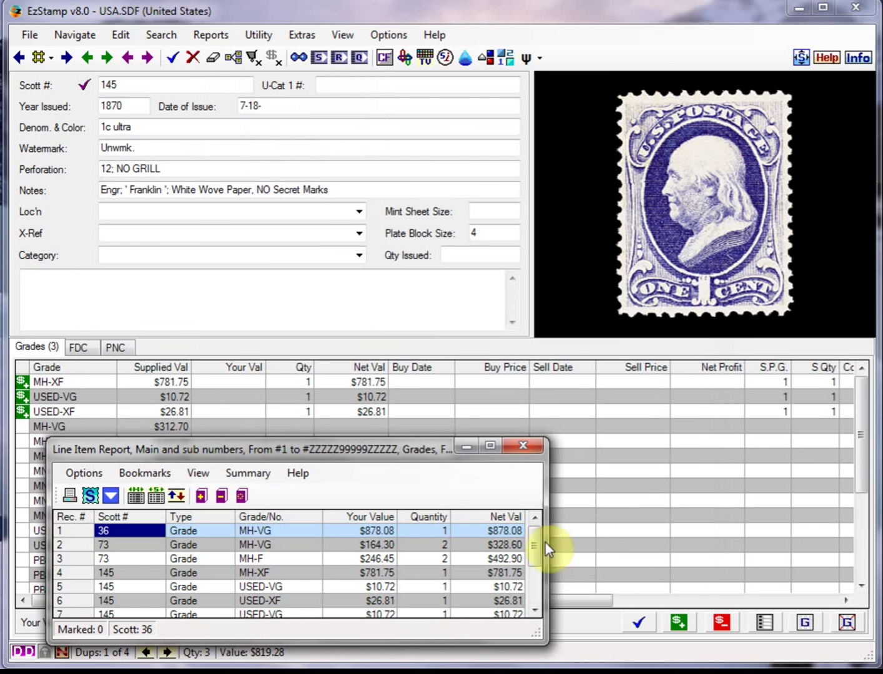
drag(548, 543, 691, 528)
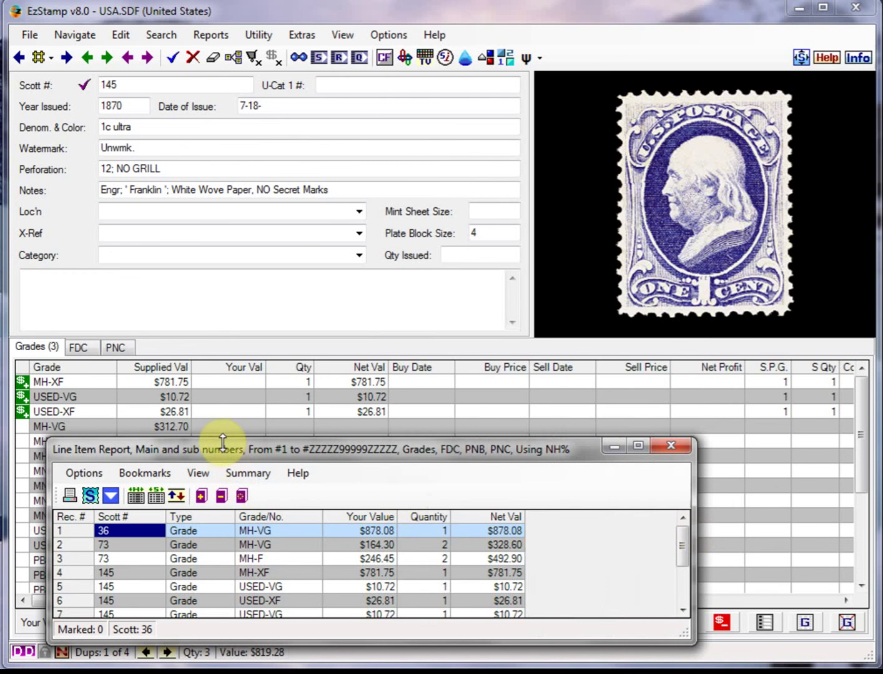
drag(222, 441, 213, 322)
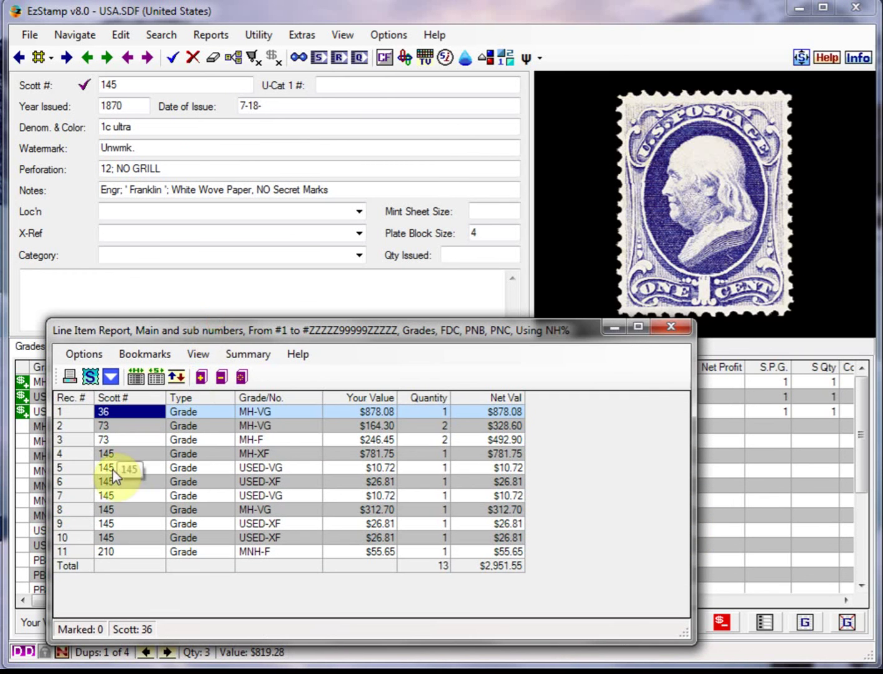
Review the six Scott 145 entries in report rows 5 through 10, one by one.
drag(113, 469, 478, 532)
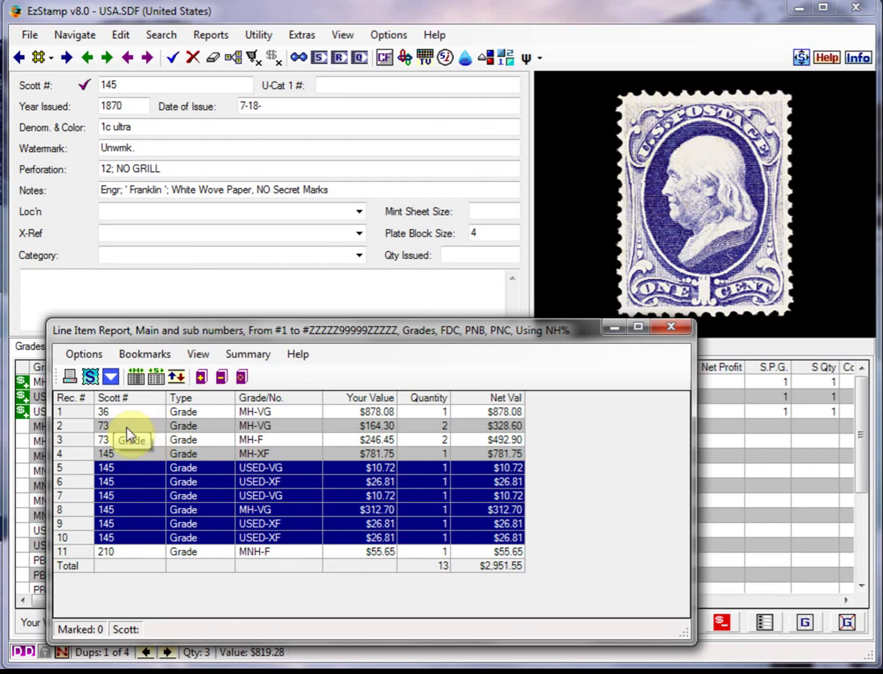
click(107, 466)
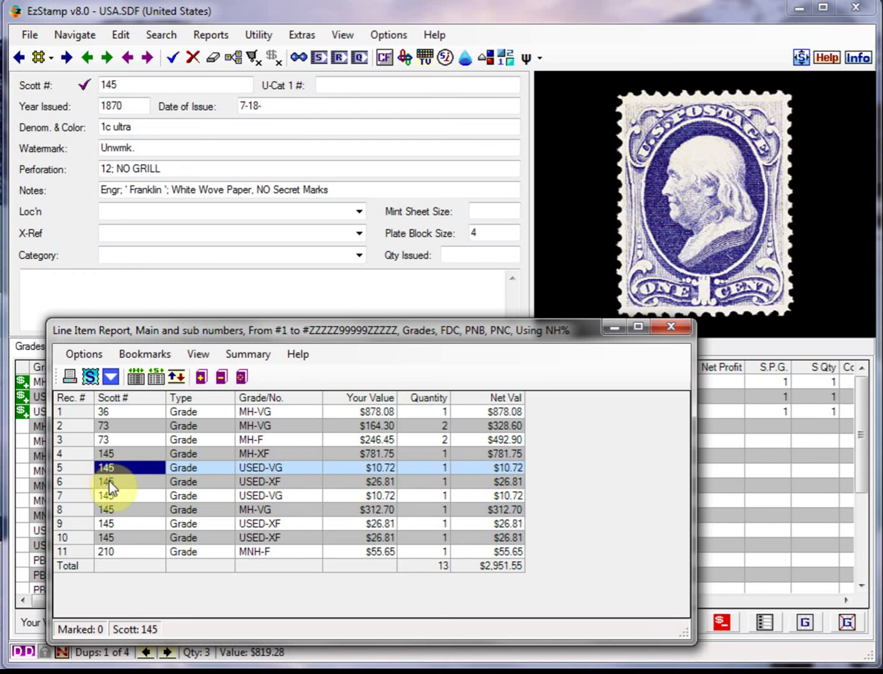
click(110, 482)
click(112, 499)
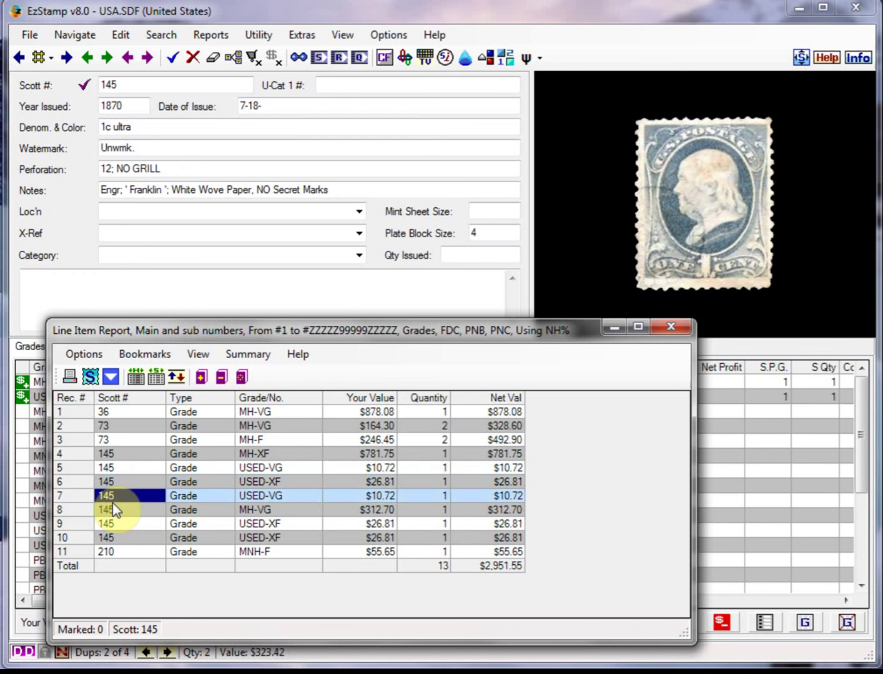
click(114, 510)
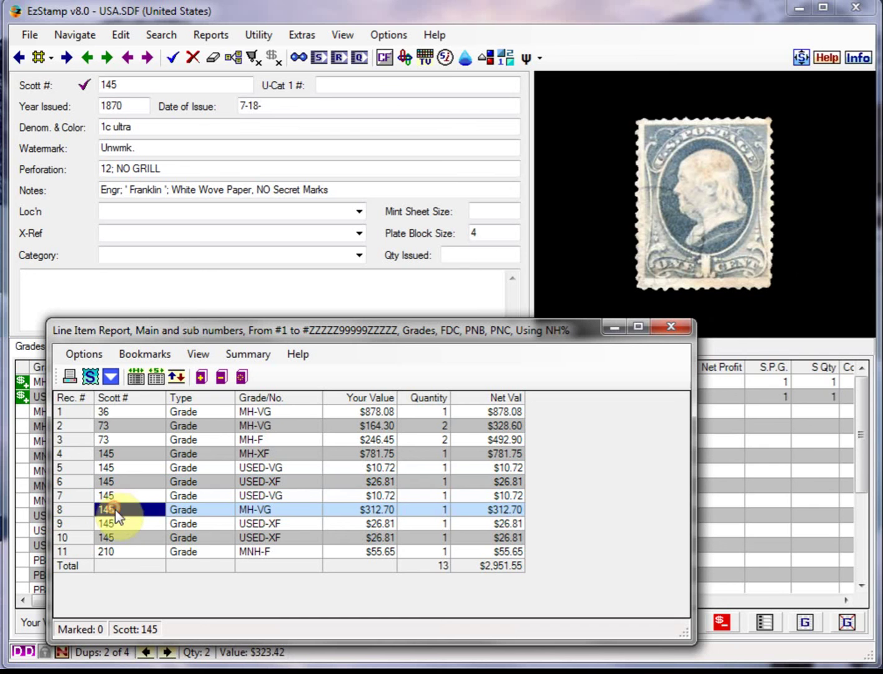
click(115, 523)
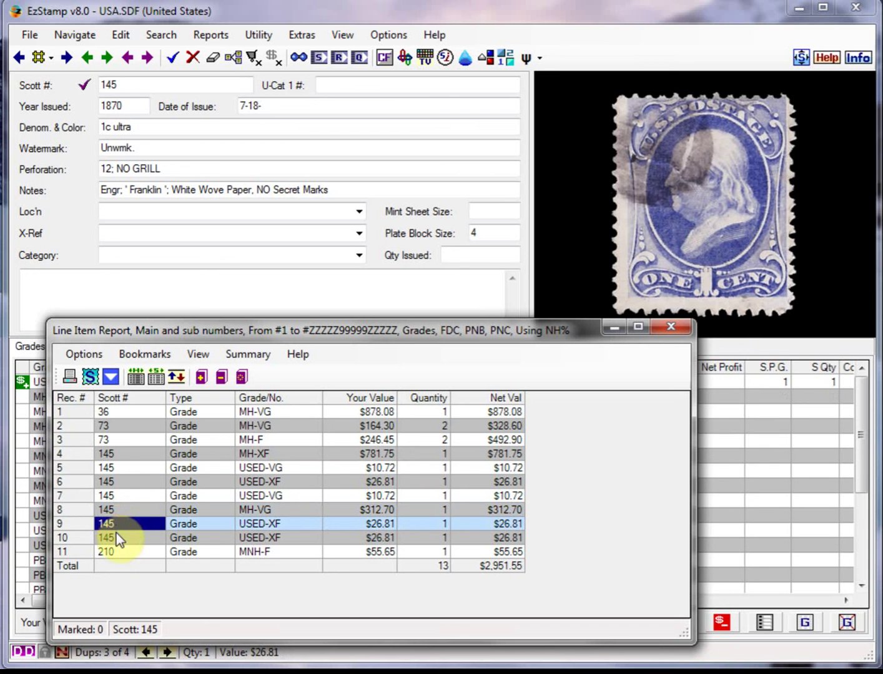
click(116, 538)
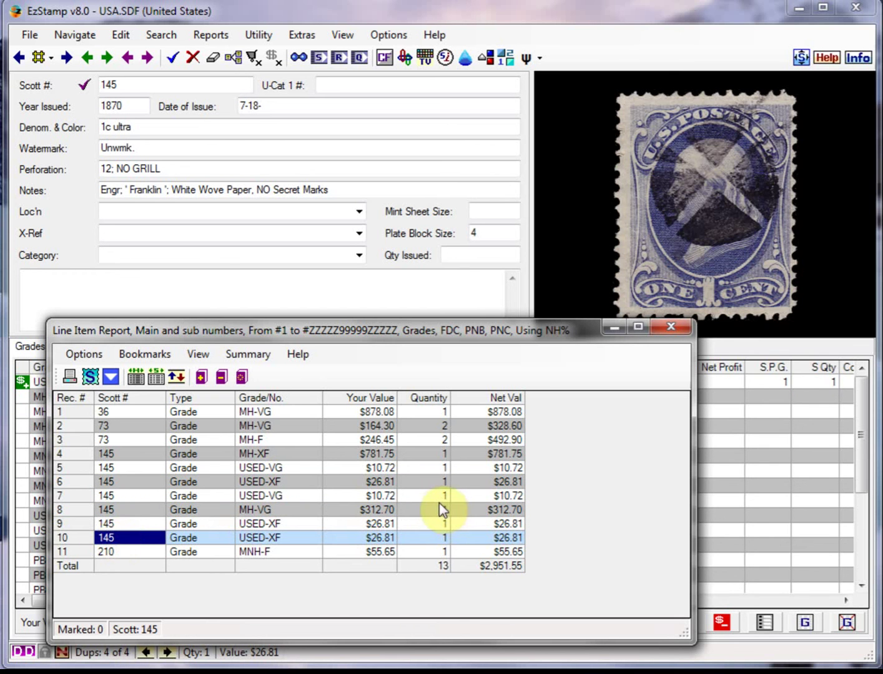